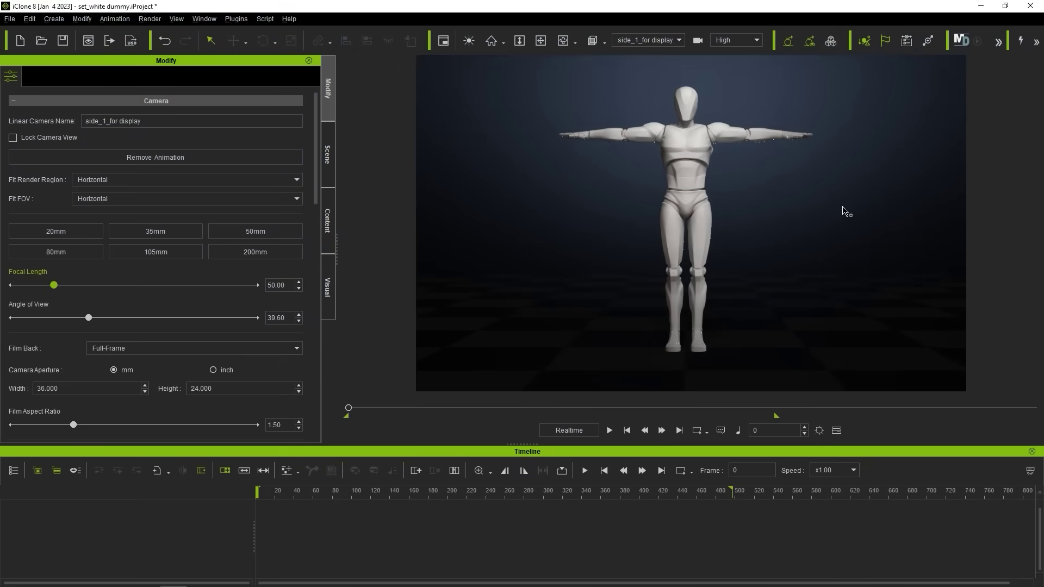
# Select the motion dummy and rubber-band select the eight Animation02 source folders
pyautogui.click(685, 171)
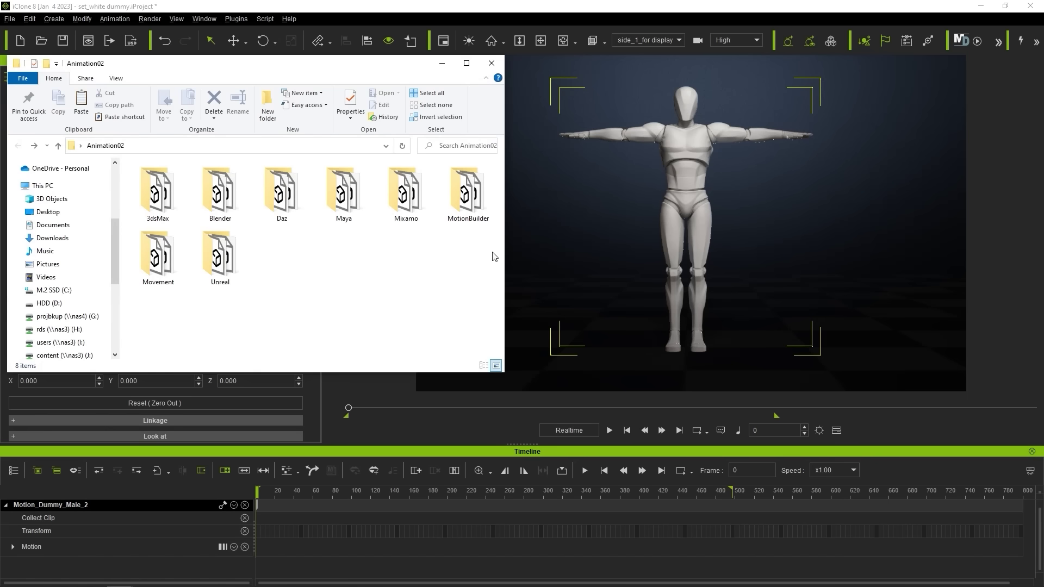
pyautogui.moveTo(454, 269); pyautogui.dragTo(170, 204)
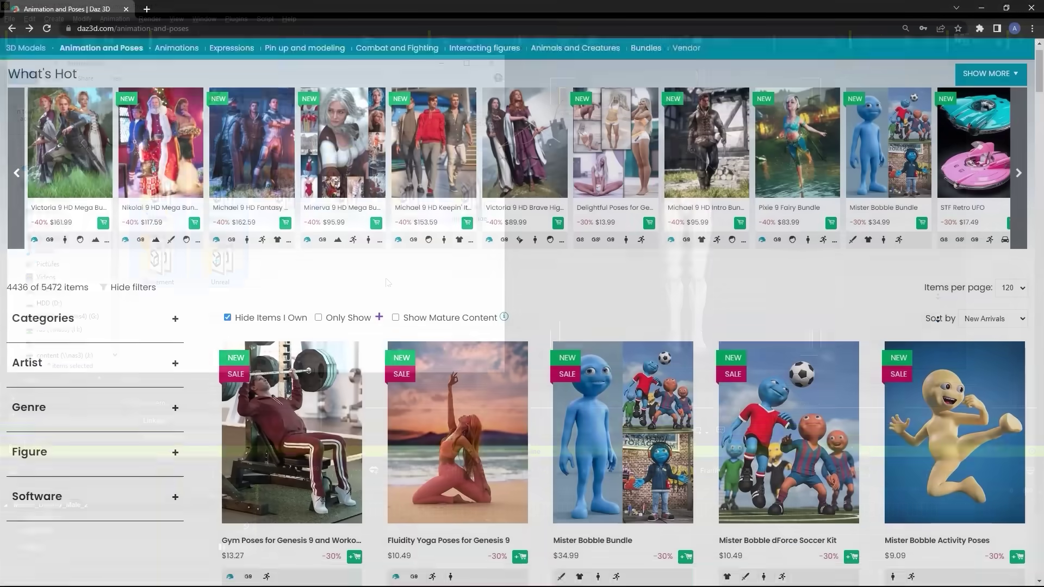
pyautogui.scroll(-3, 937, 319)
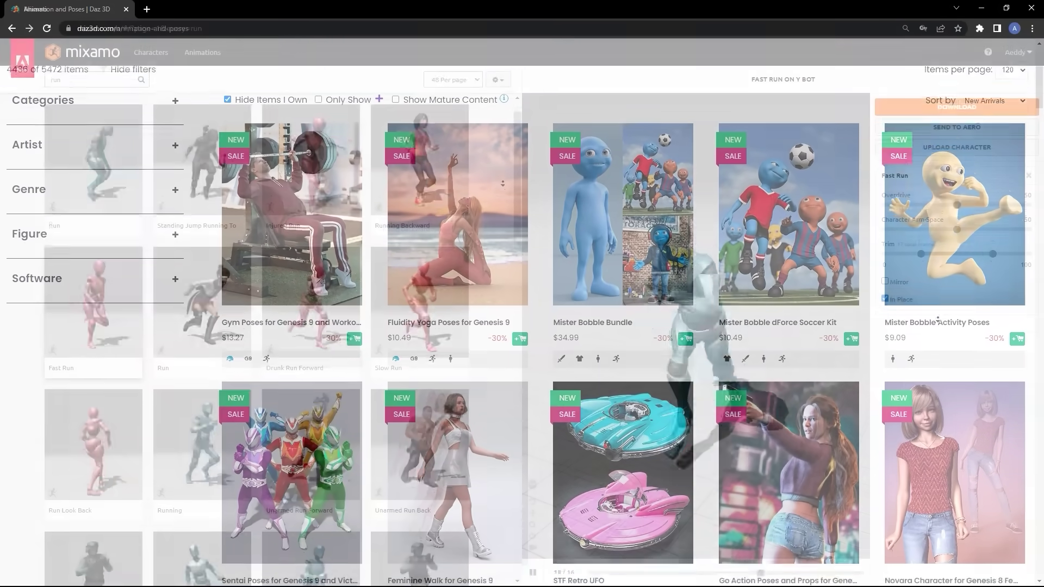
pyautogui.scroll(-1, 502, 185)
pyautogui.scroll(-2, 503, 184)
pyautogui.scroll(-2, 502, 185)
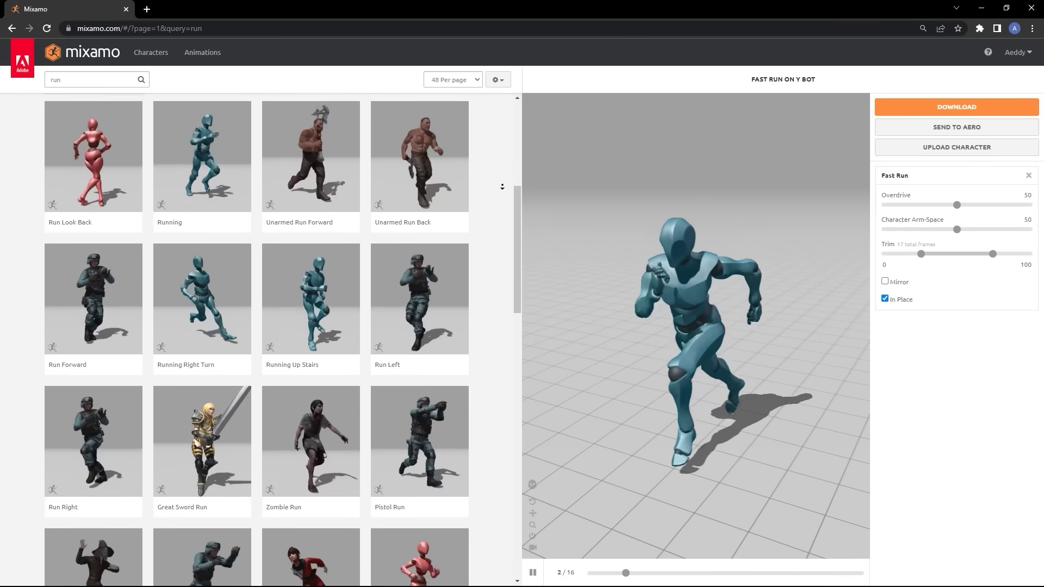
pyautogui.scroll(1, 502, 186)
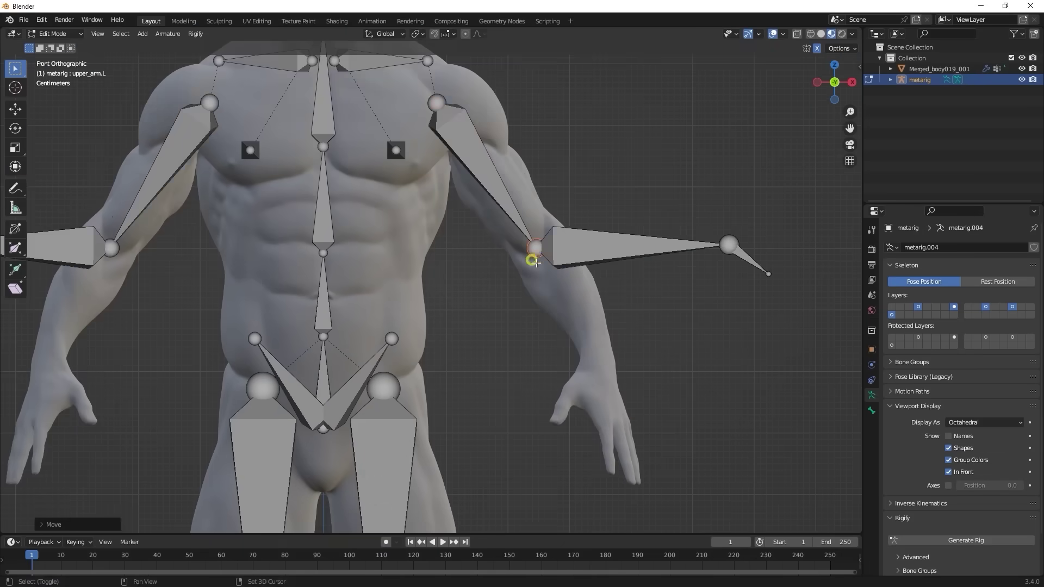
pyautogui.click(585, 309)
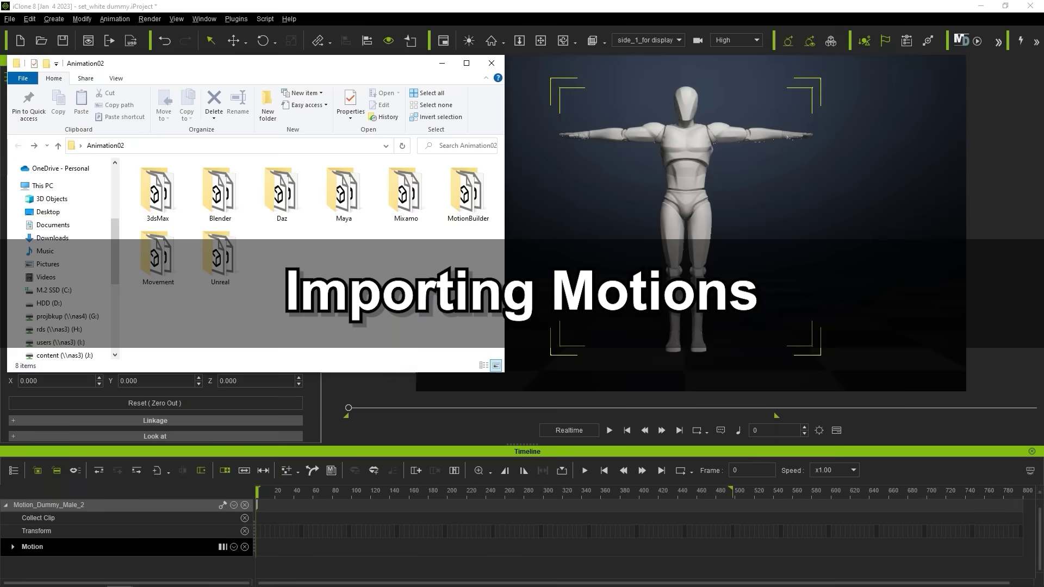
# Drop OldSkoolHipHop_3dMax_Motion.Fbx from the 3dsMax folder onto the dummy, bringing up its import settings
pyautogui.doubleClick(182, 214)
pyautogui.click(168, 212)
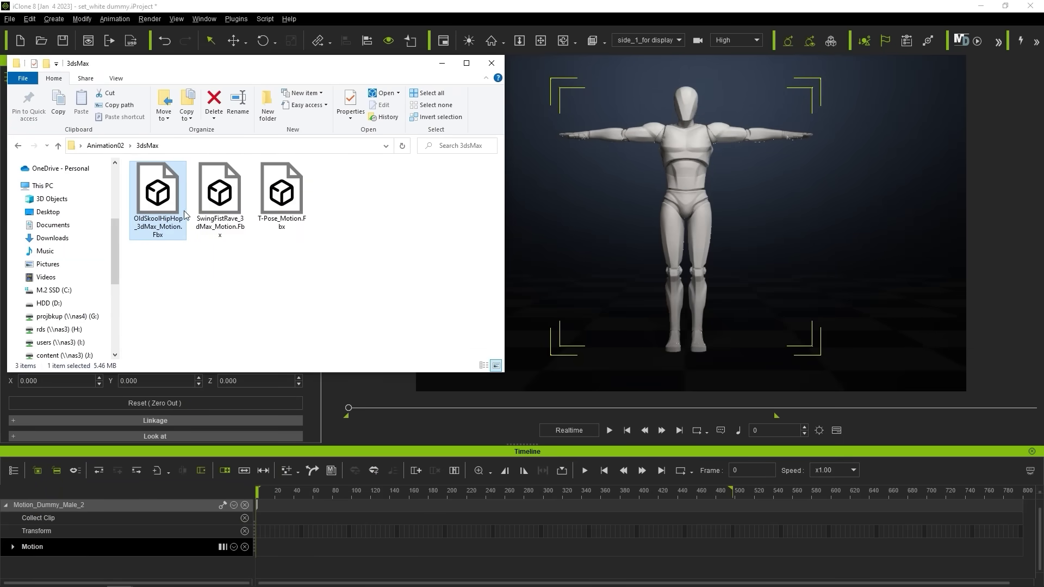
pyautogui.moveTo(184, 215); pyautogui.dragTo(697, 187)
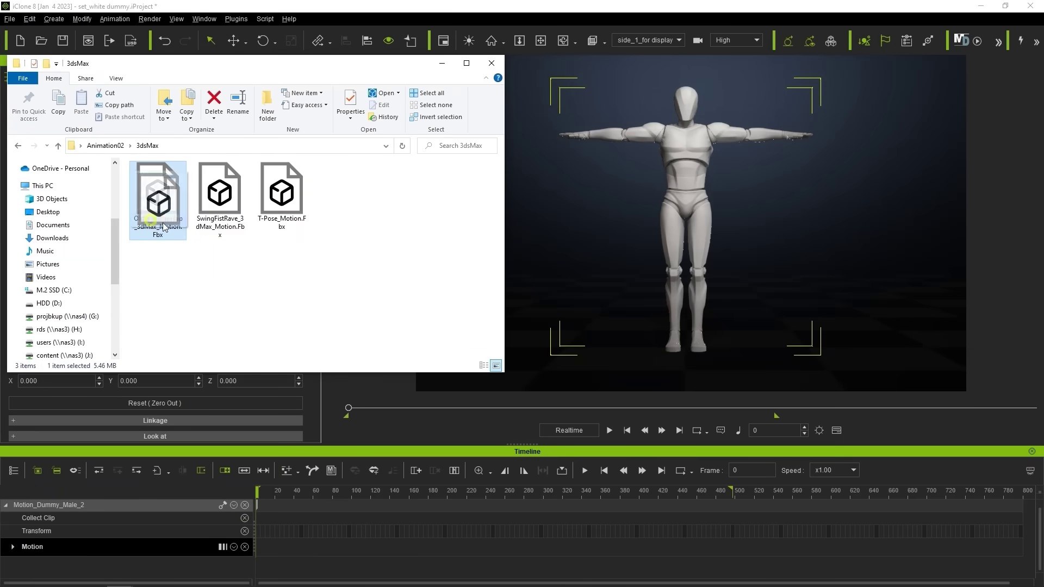
pyautogui.click(697, 187)
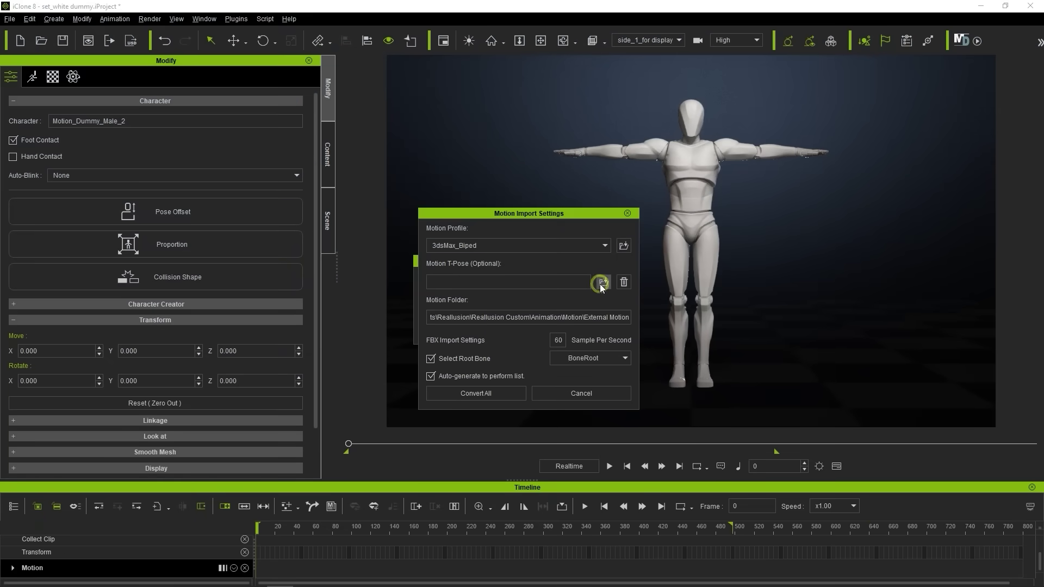
# Convert the hip-hop motion with T-Pose_Motion.Fbx as reference pose, then preview its playback
pyautogui.click(601, 283)
pyautogui.click(215, 115)
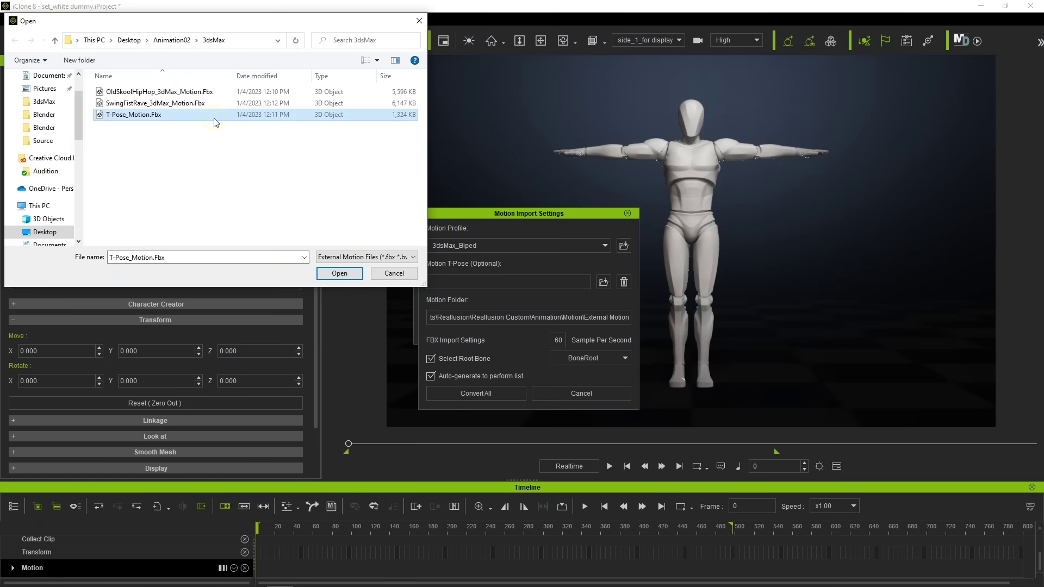
pyautogui.click(357, 274)
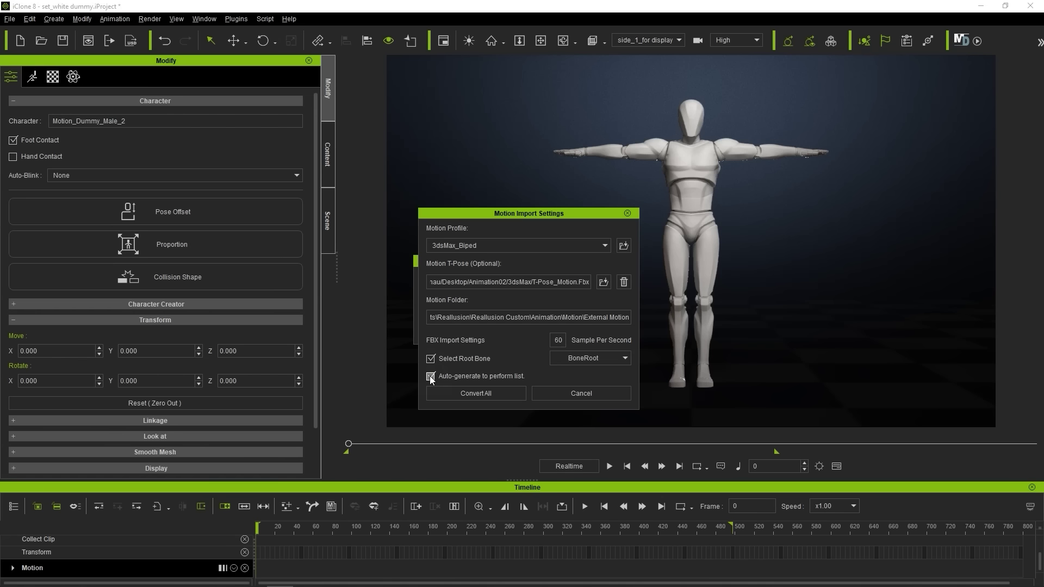
pyautogui.click(500, 393)
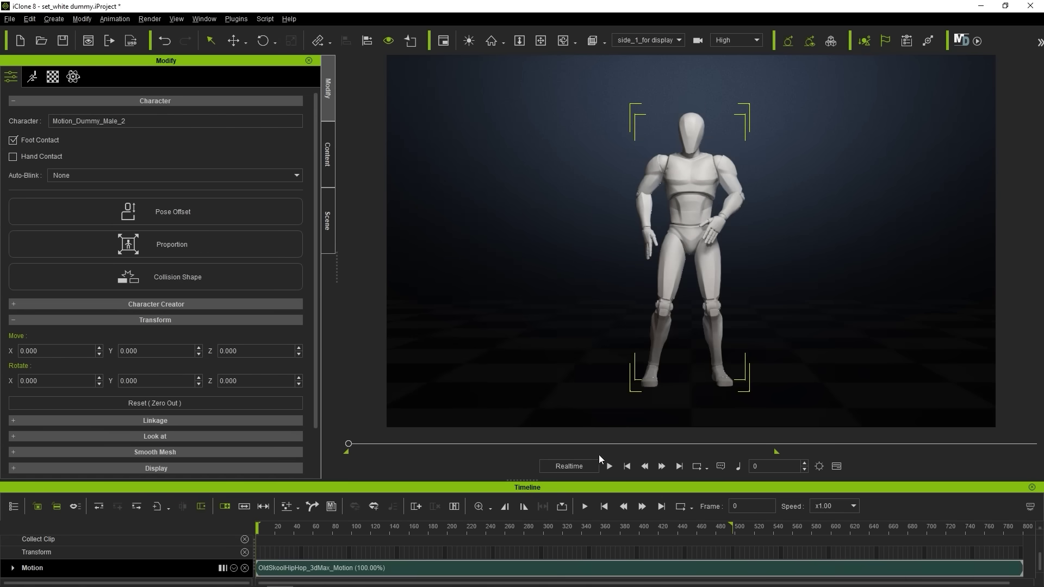
pyautogui.click(612, 467)
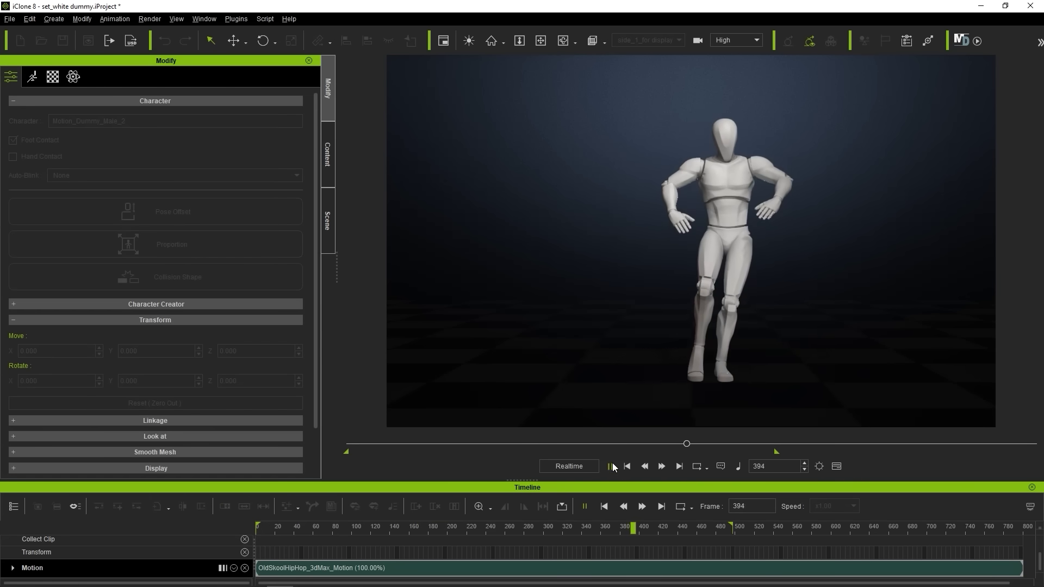
pyautogui.click(627, 467)
# Capture a crouched-pose thumbnail for OldSkoolHipHop in the External Motion library
pyautogui.click(328, 183)
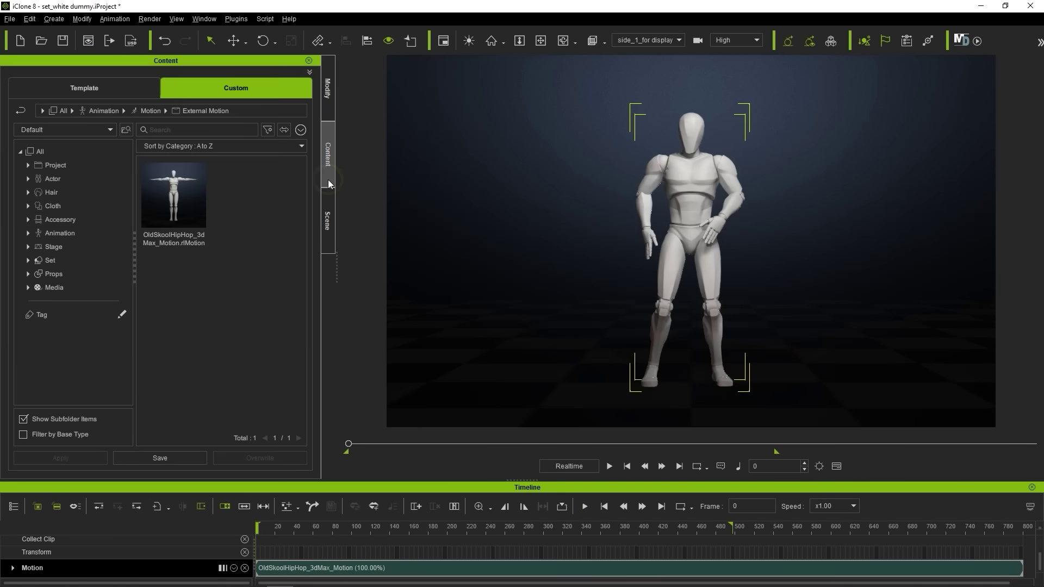
pyautogui.click(27, 233)
pyautogui.click(37, 276)
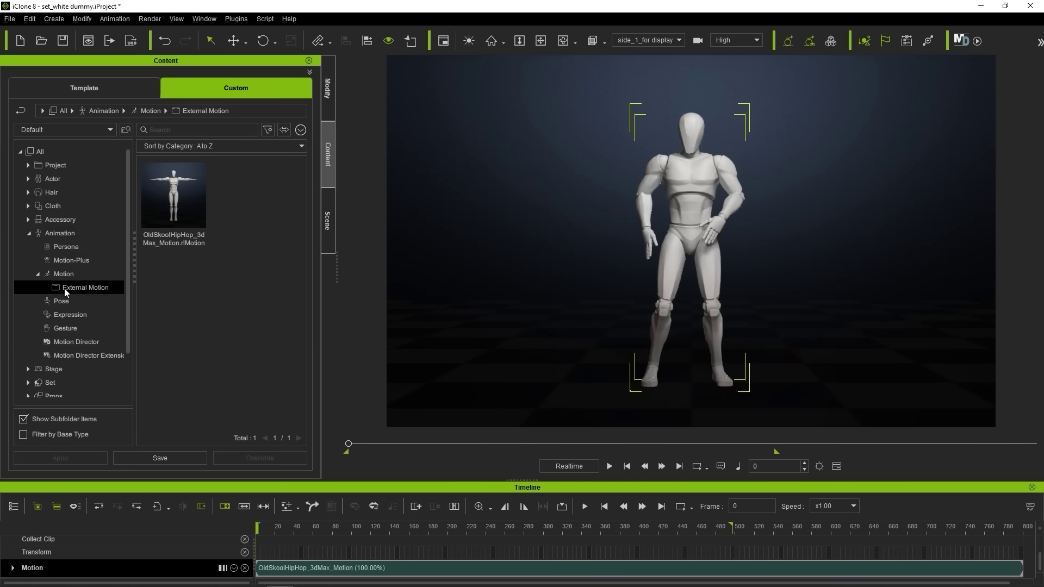
pyautogui.click(206, 208)
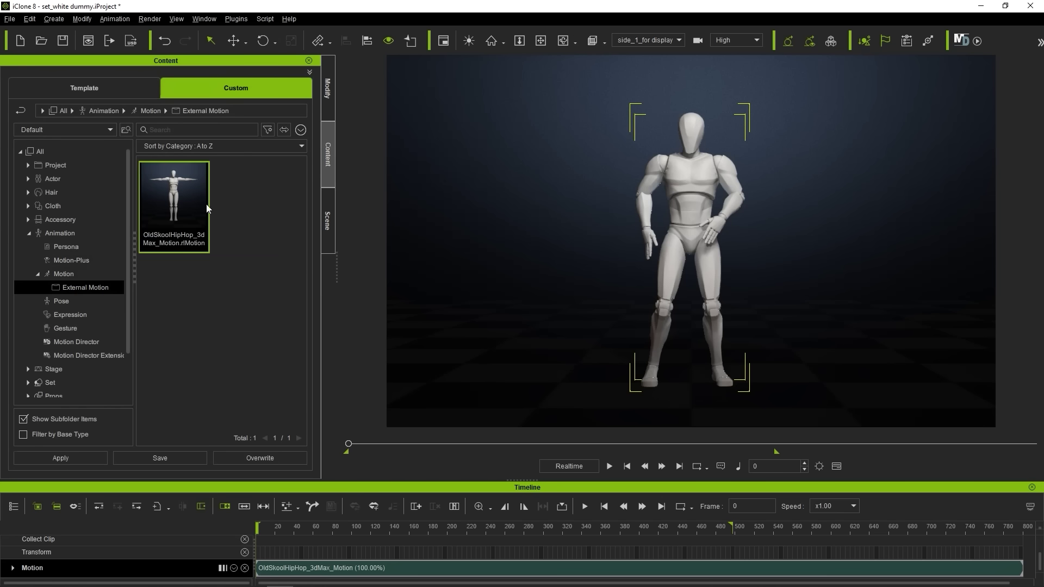
pyautogui.moveTo(316, 528); pyautogui.dragTo(445, 531)
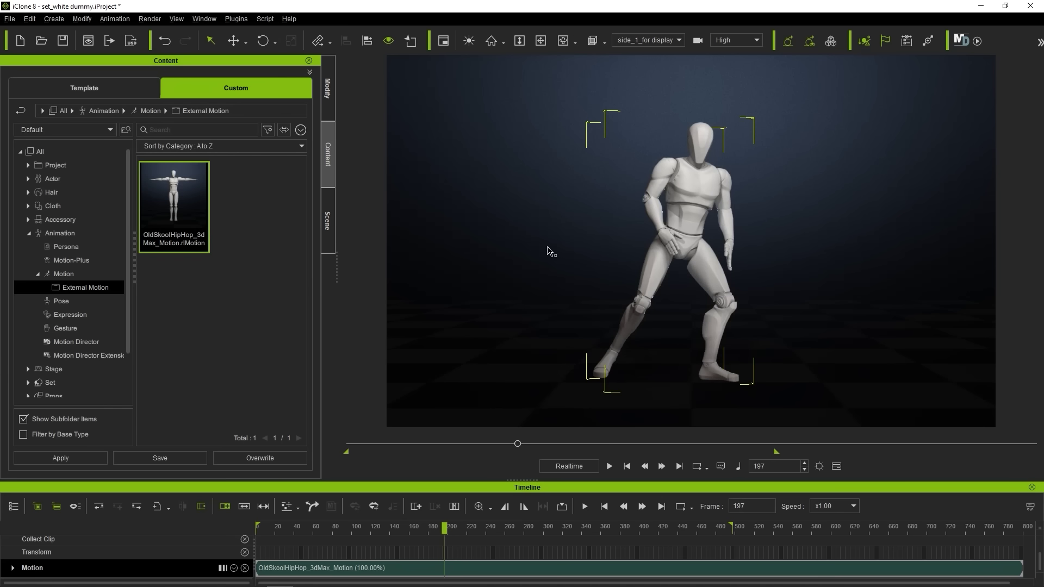
pyautogui.rightClick(169, 208)
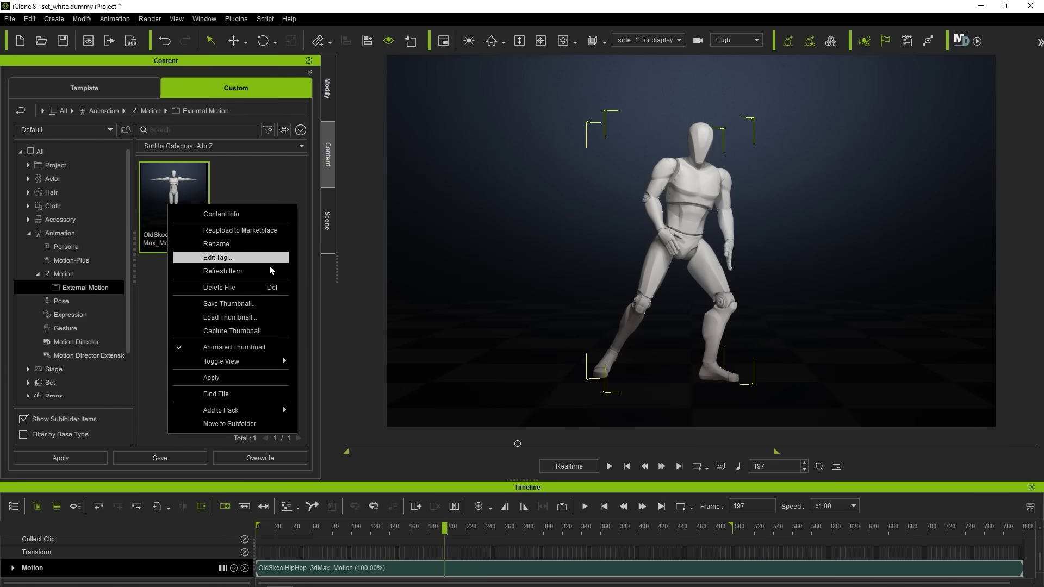
pyautogui.click(258, 331)
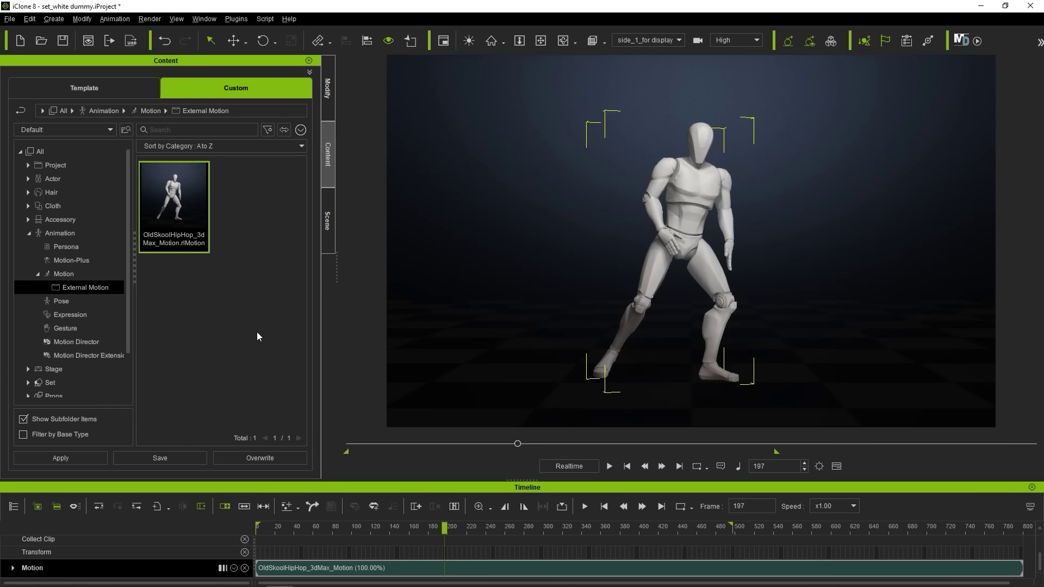
# Delete the timeline clip, reapply OldSkoolHipHop from the library, play it, then delete it again
pyautogui.click(338, 572)
pyautogui.press('Delete')
pyautogui.click(336, 530)
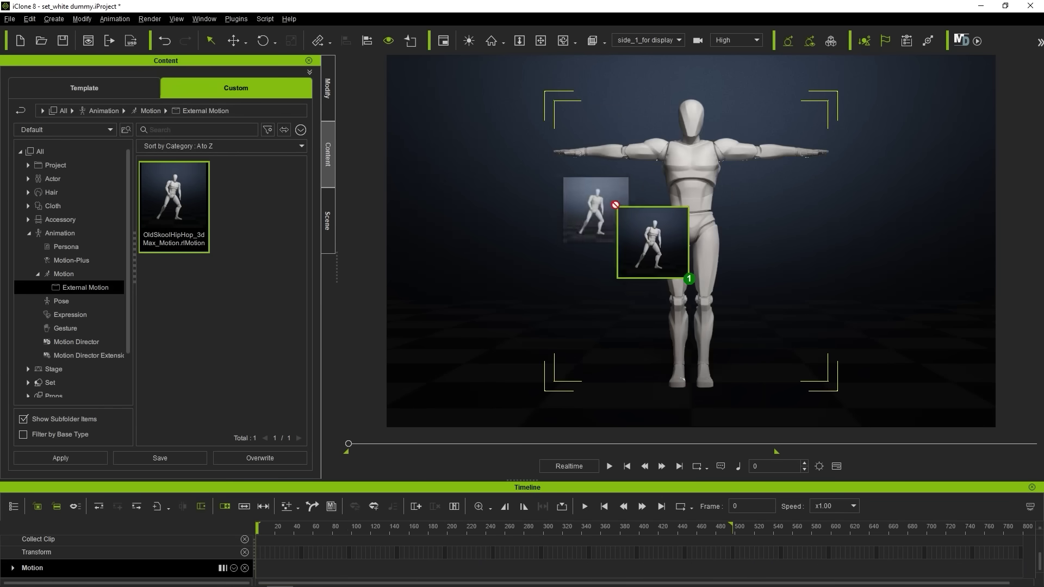
pyautogui.moveTo(151, 202); pyautogui.dragTo(689, 171)
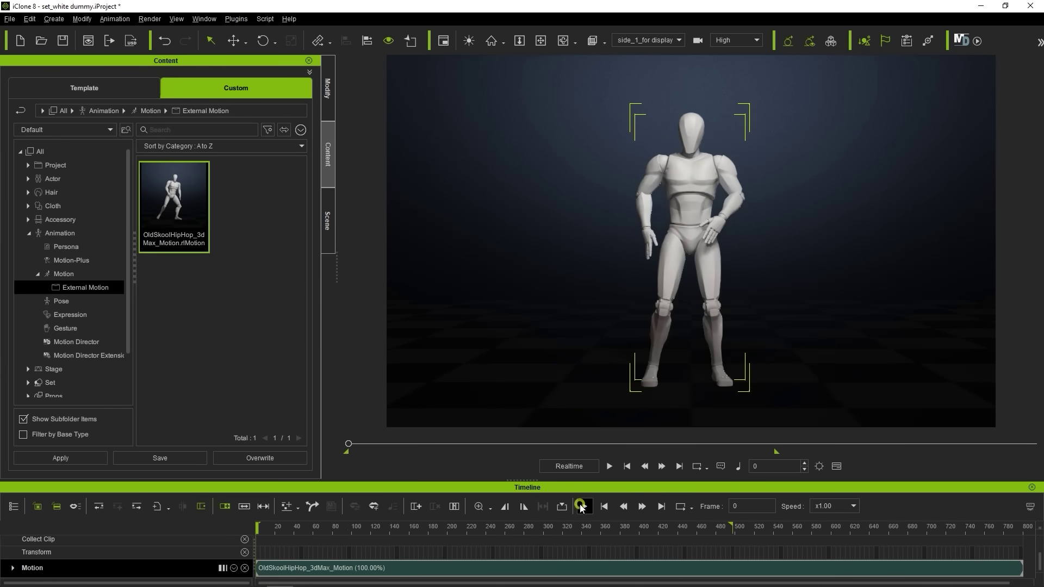
pyautogui.click(582, 507)
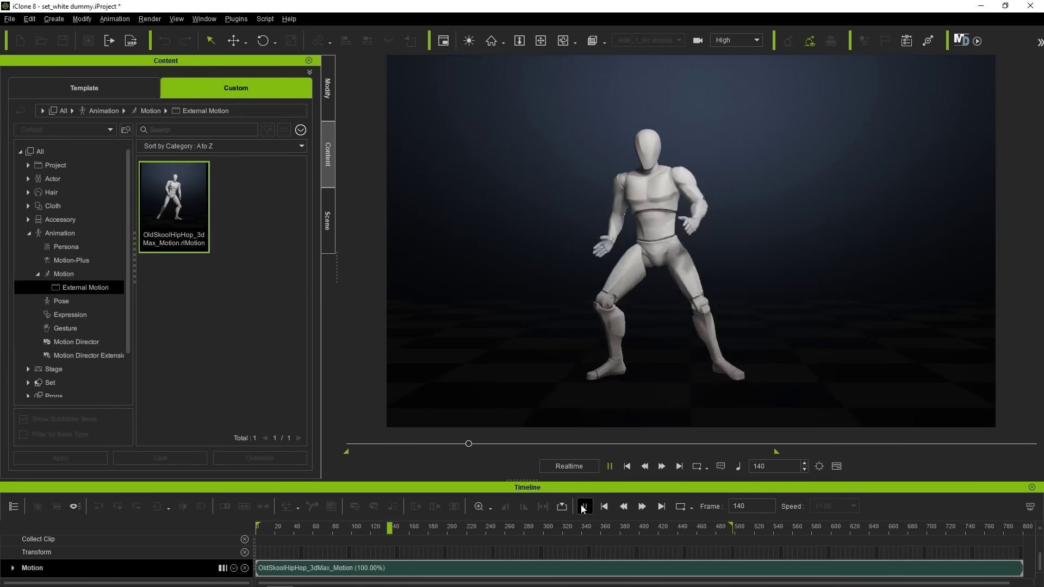
pyautogui.click(583, 508)
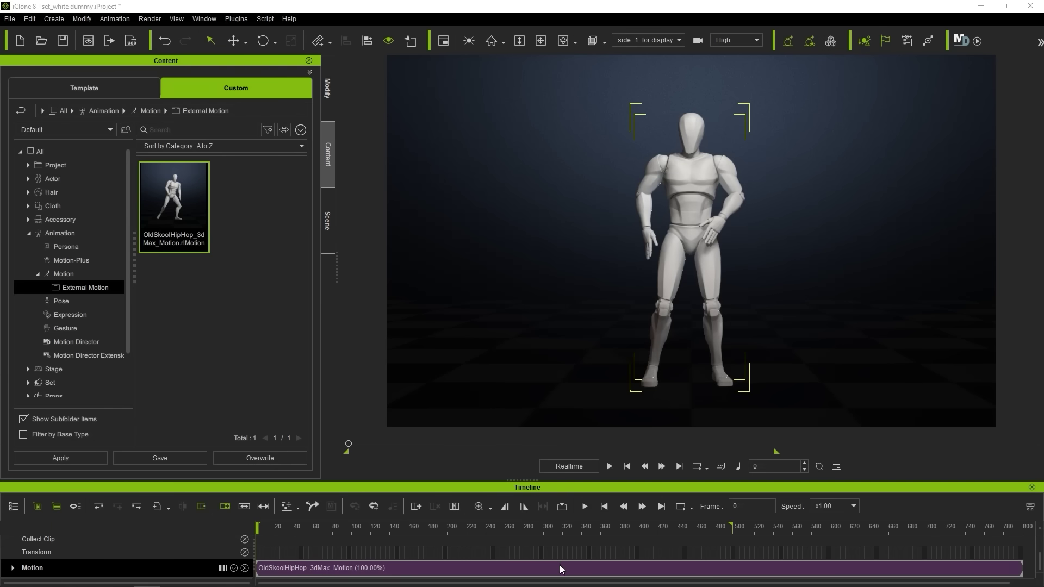
pyautogui.press('Delete')
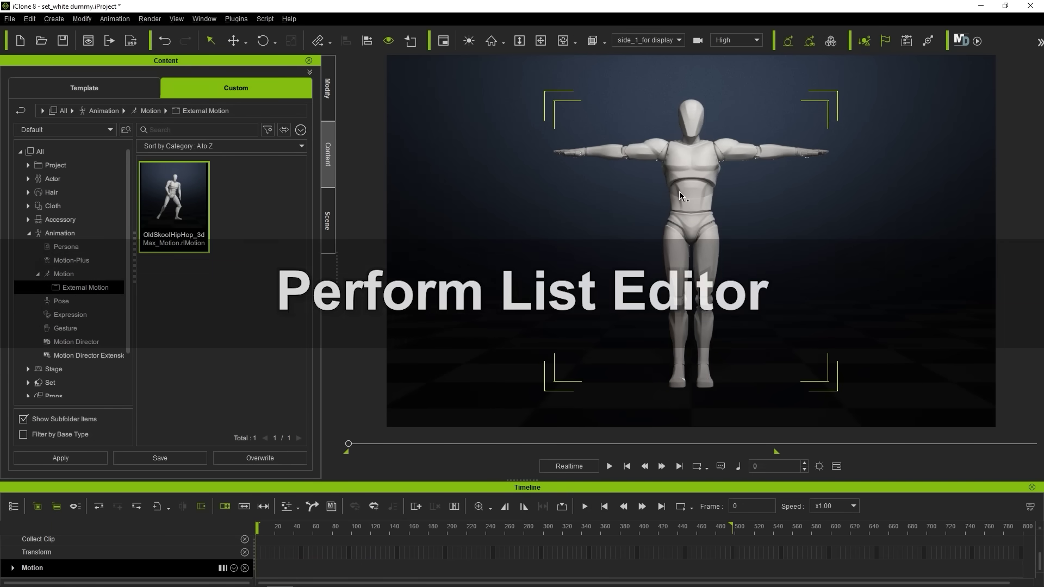
# Show the dummy's Perform List Editor with the Motion column widened
pyautogui.rightClick(680, 192)
pyautogui.moveTo(734, 299)
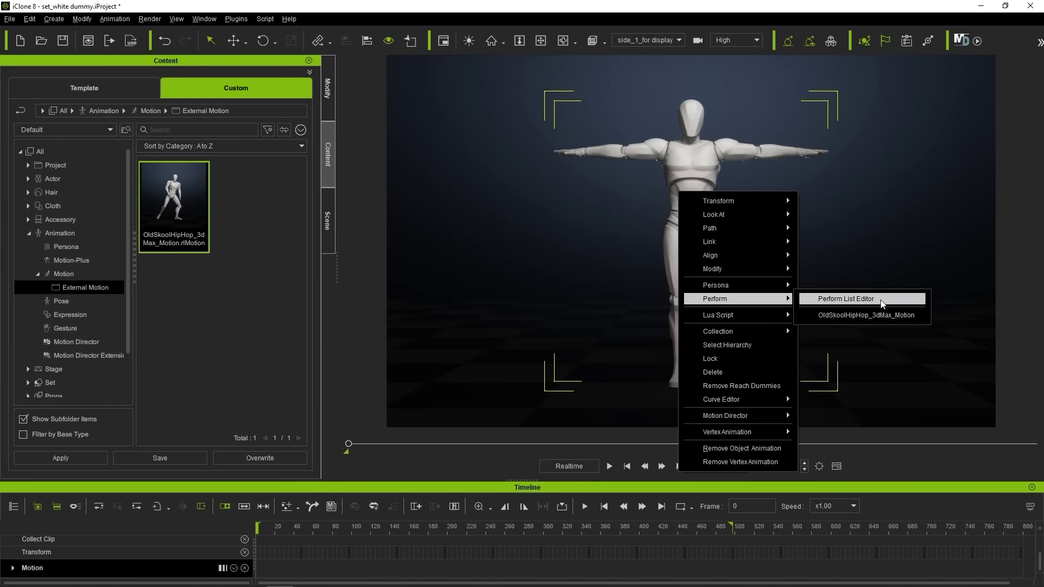
pyautogui.click(841, 298)
pyautogui.doubleClick(440, 169)
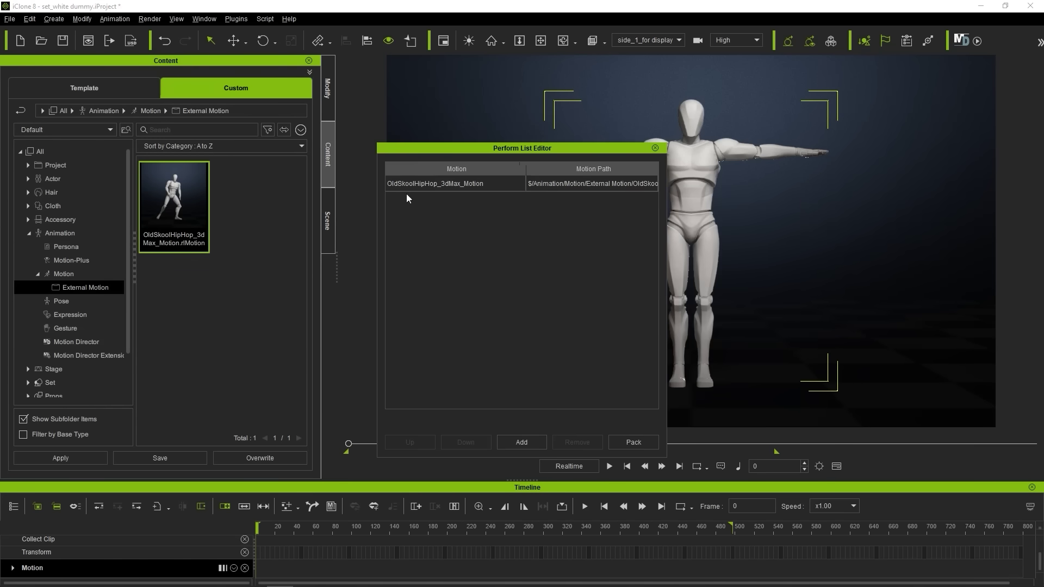
# Load and convert the SteveMartin, TheDougle and WhipNaeNae Daz FBX motions
pyautogui.click(526, 444)
pyautogui.click(178, 42)
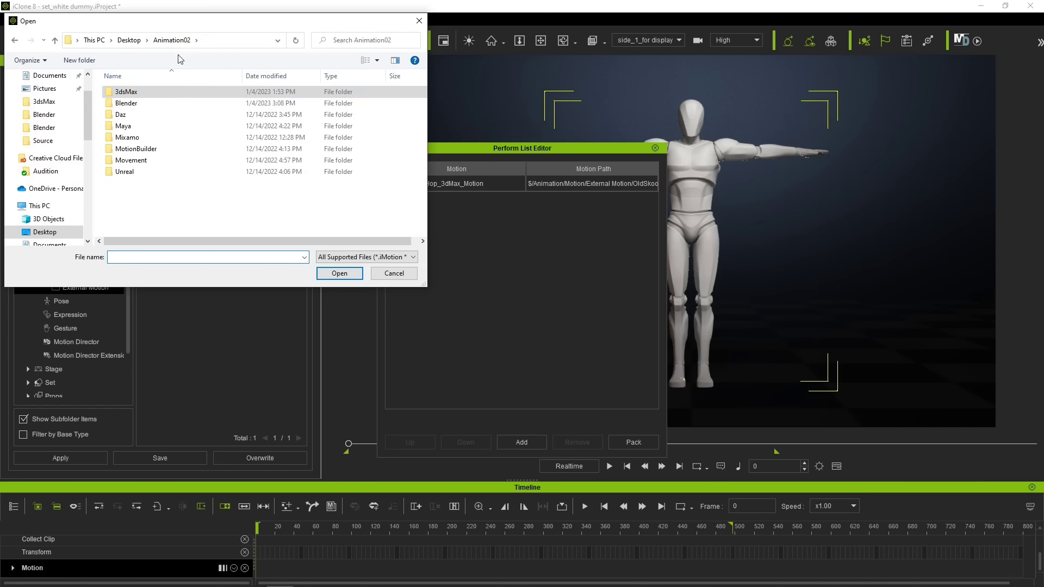
pyautogui.doubleClick(170, 114)
pyautogui.click(227, 92)
pyautogui.keyDown('shift'); pyautogui.click(228, 116); pyautogui.keyUp('shift')
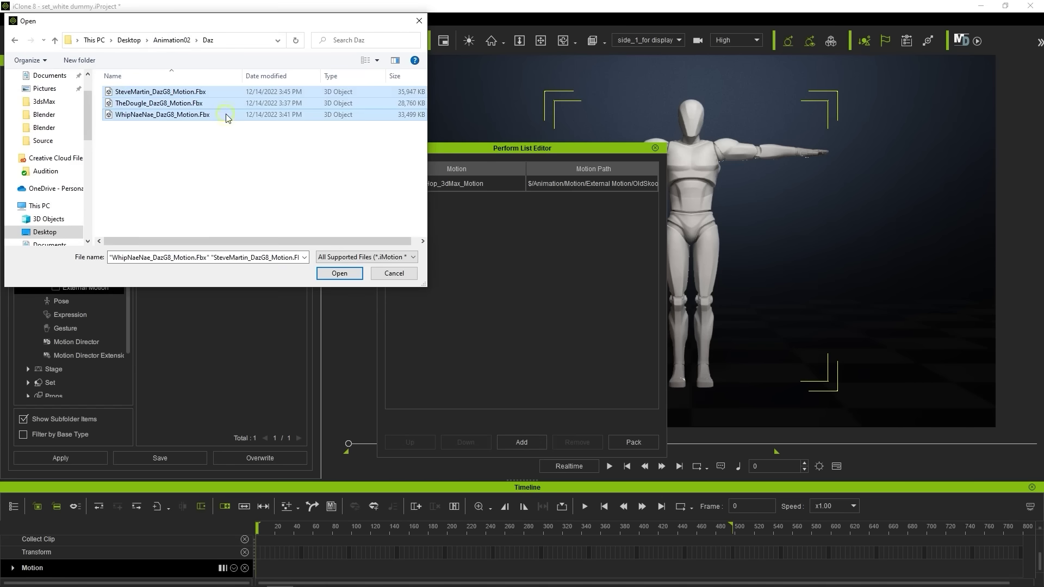
pyautogui.click(340, 275)
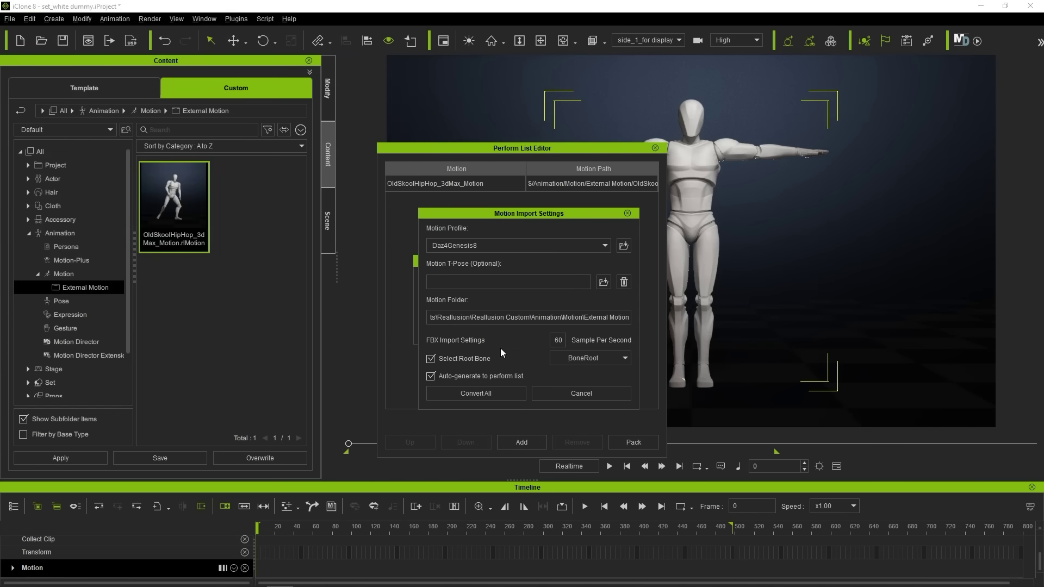
pyautogui.click(501, 398)
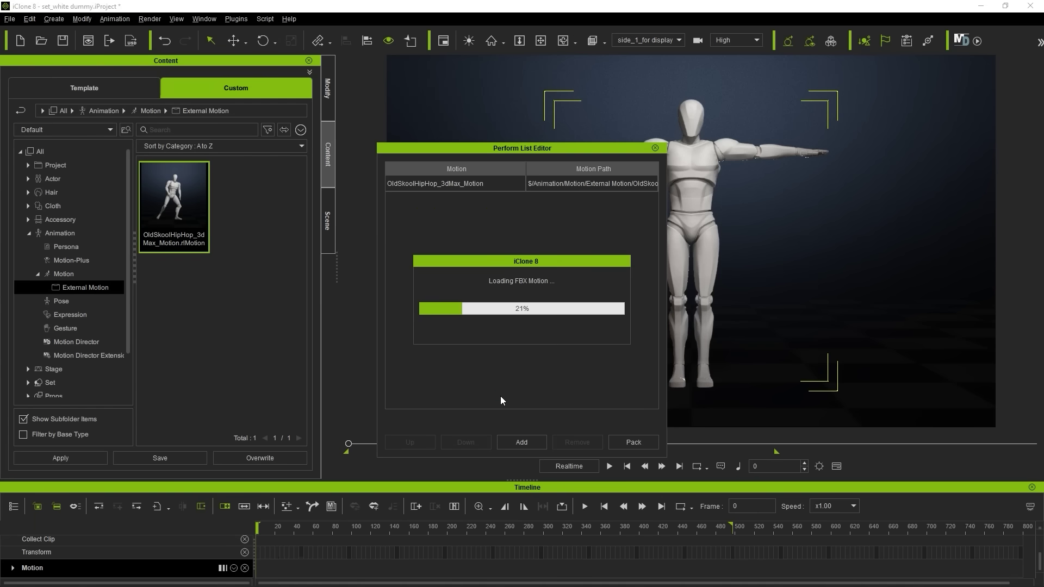
pyautogui.click(498, 233)
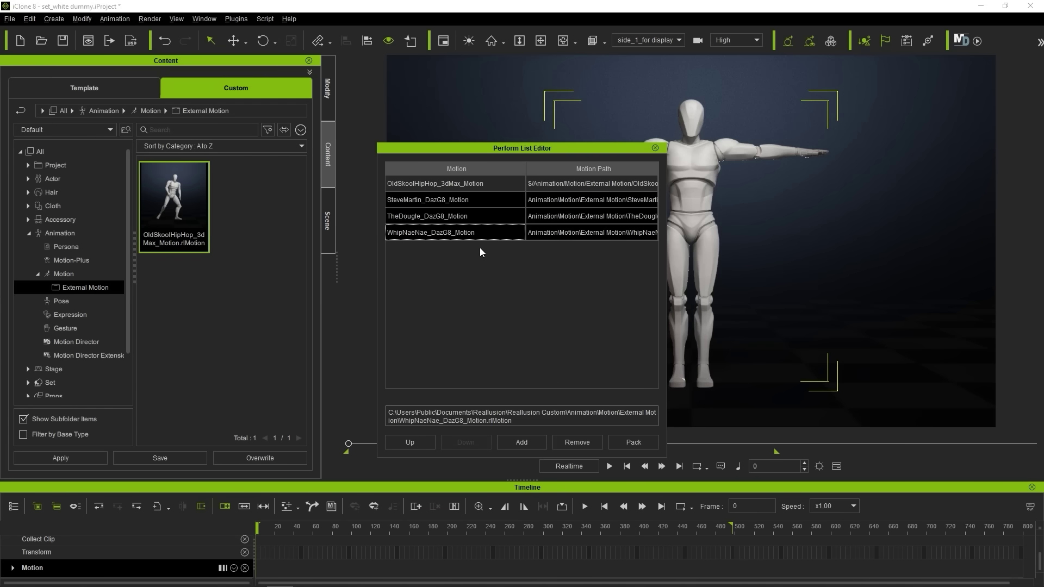
pyautogui.click(655, 147)
# Apply the SteveMartin motion to the dummy from Content and play it
pyautogui.rightClick(697, 193)
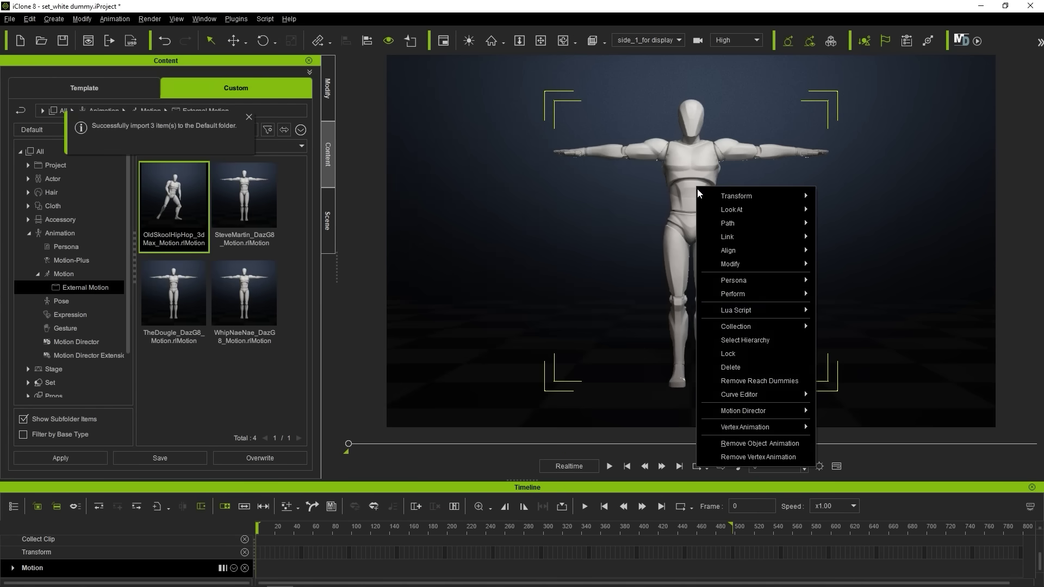
pyautogui.moveTo(754, 293)
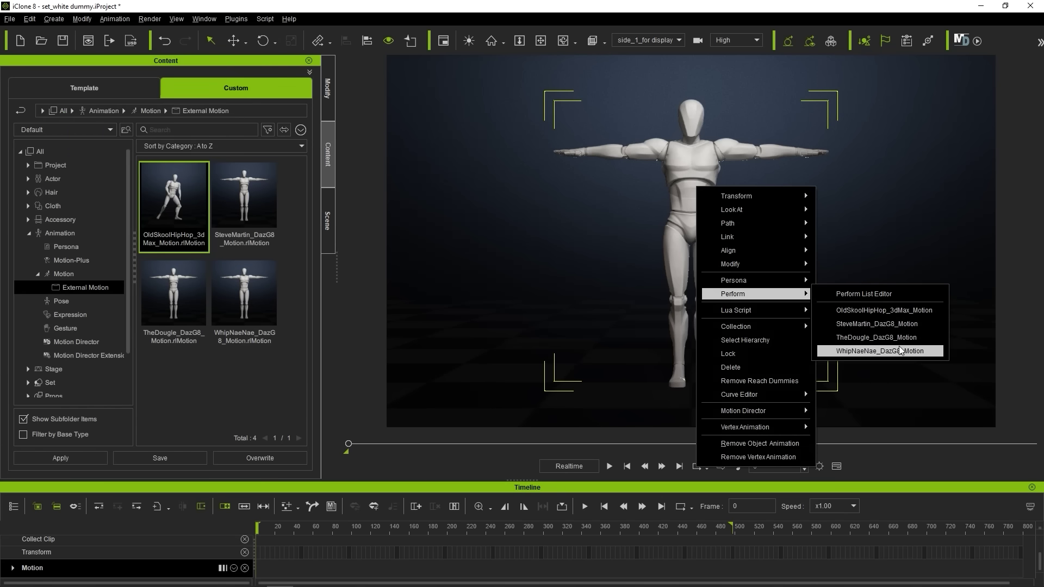
pyautogui.click(392, 360)
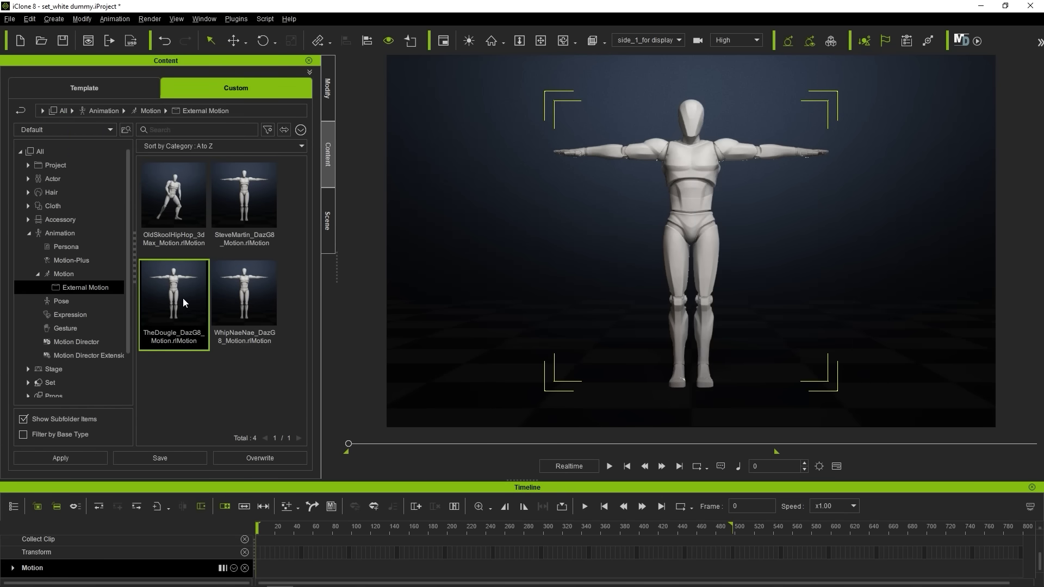
pyautogui.doubleClick(243, 222)
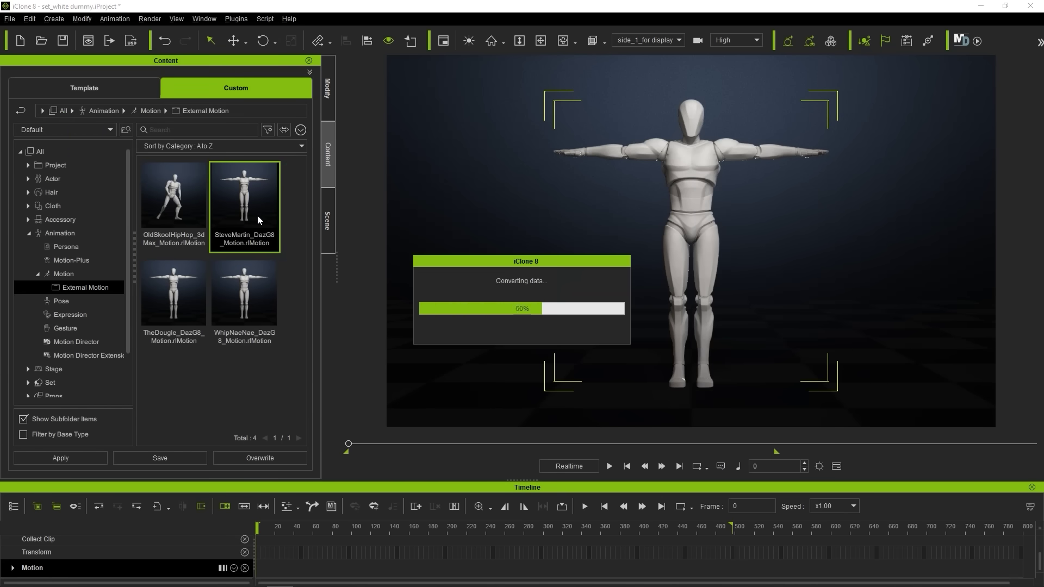
pyautogui.click(610, 468)
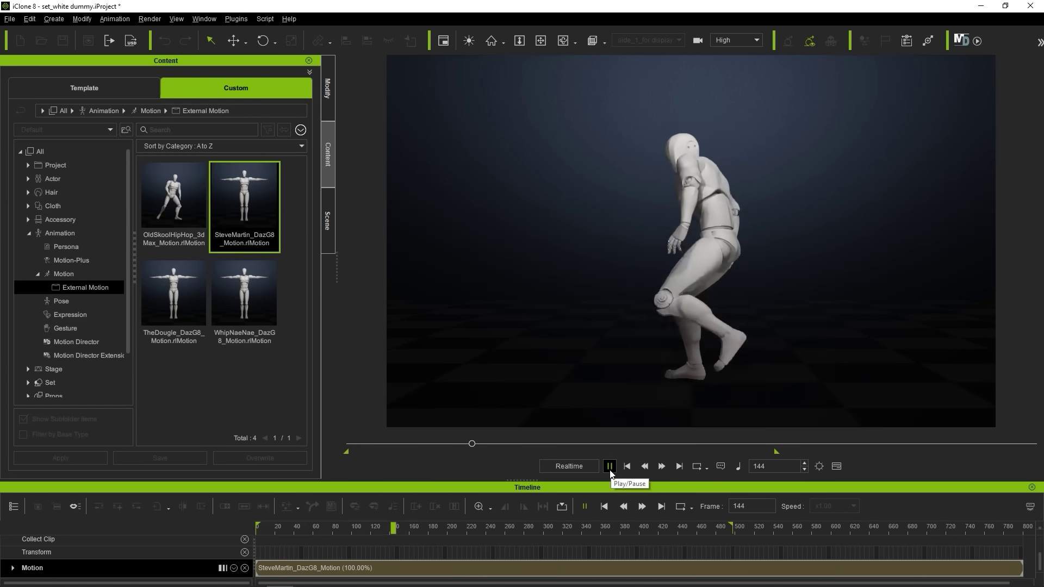
pyautogui.click(610, 468)
# Scrub to an action pose and capture it as the SteveMartin thumbnail
pyautogui.moveTo(510, 528)
pyautogui.mouseDown()
pyautogui.moveTo(549, 536)
pyautogui.moveTo(528, 545)
pyautogui.mouseUp()
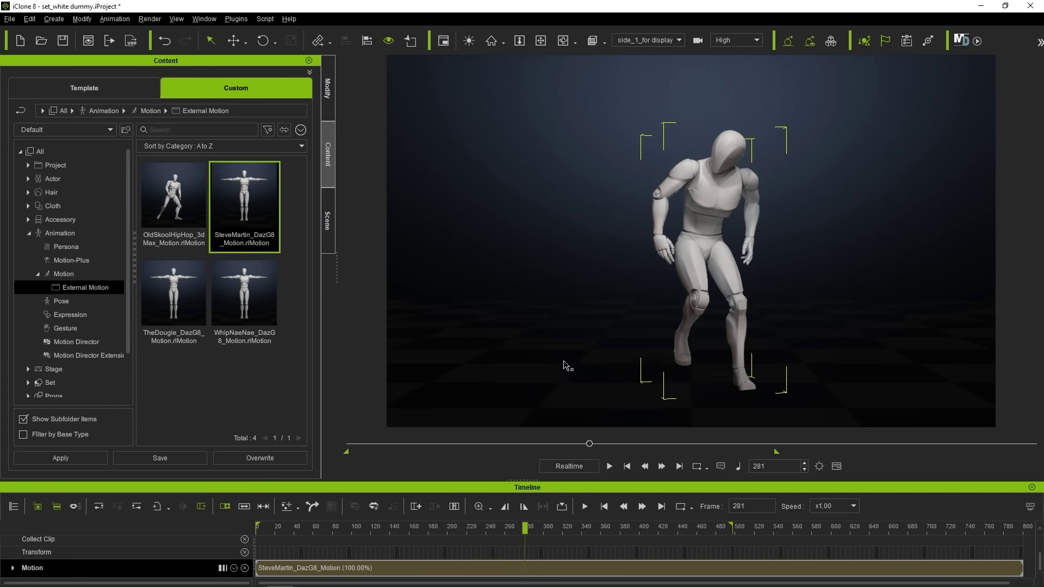
pyautogui.rightClick(255, 209)
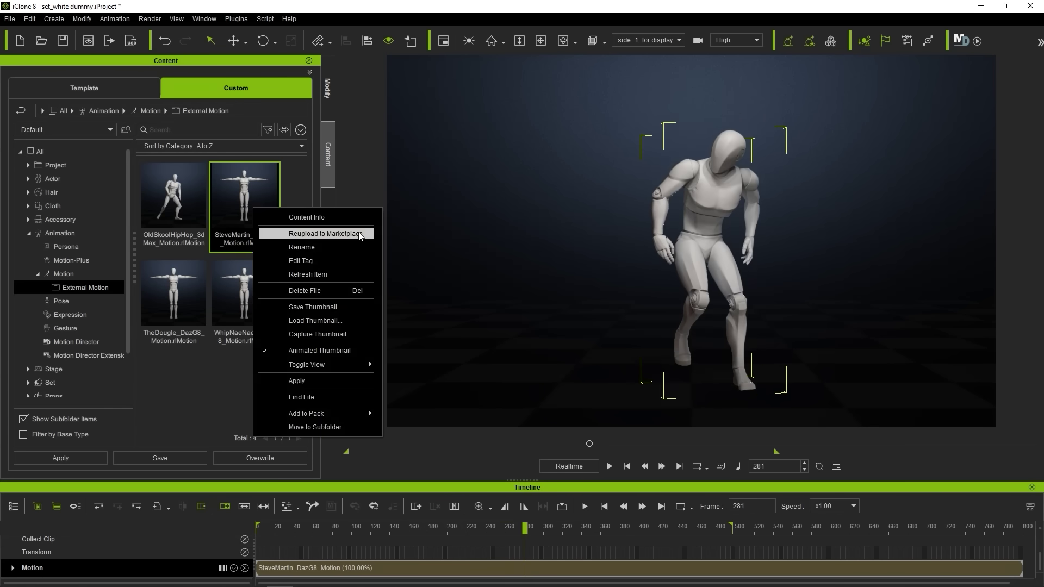
pyautogui.click(354, 333)
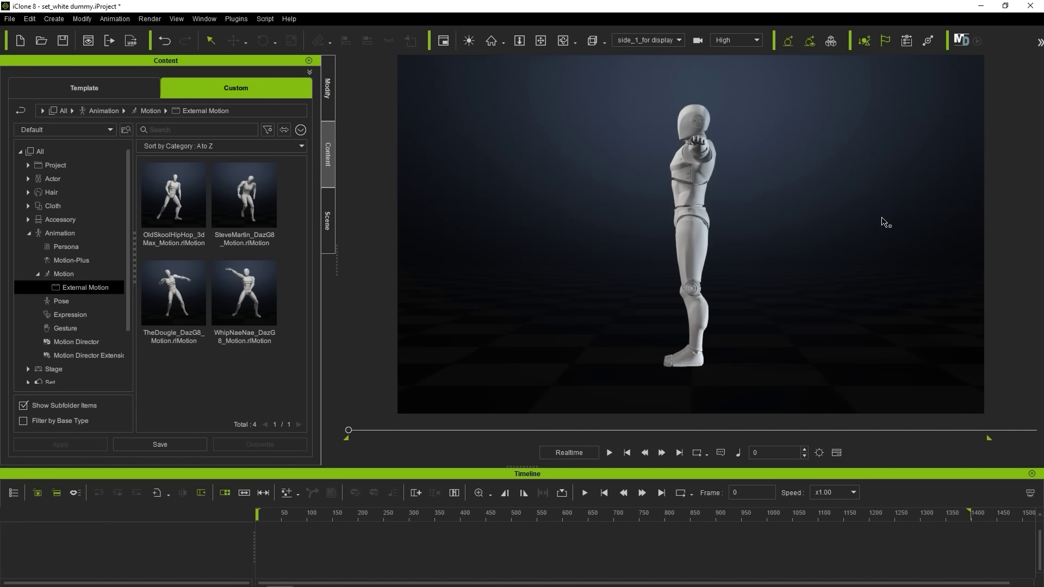
# Add Walking_Blender_Motion.Fbx to the perform list with T-Pose_Blender_Motion.Fbx and convert it
pyautogui.click(698, 214)
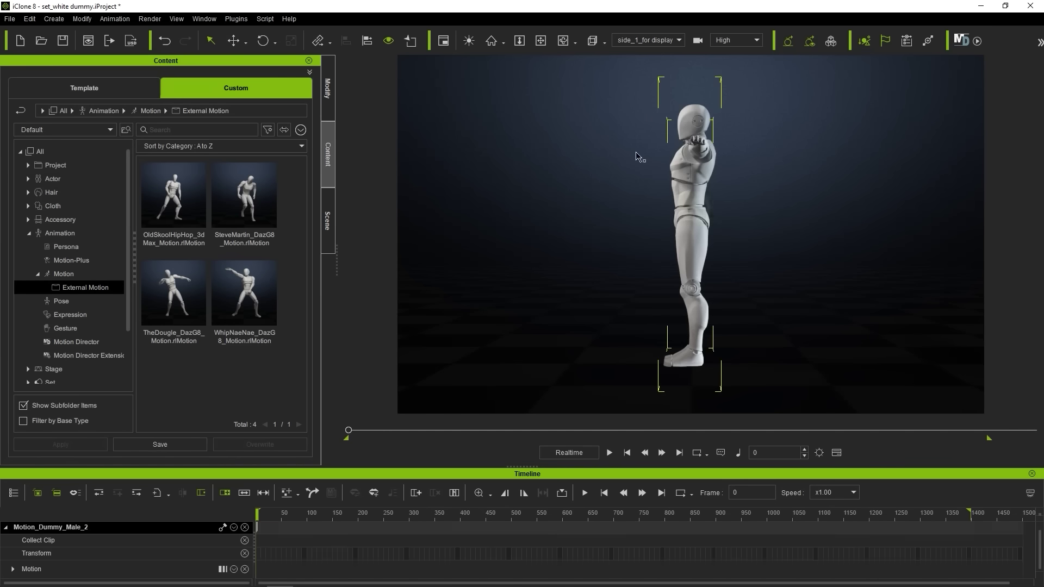
pyautogui.rightClick(682, 180)
pyautogui.moveTo(751, 292)
pyautogui.click(849, 288)
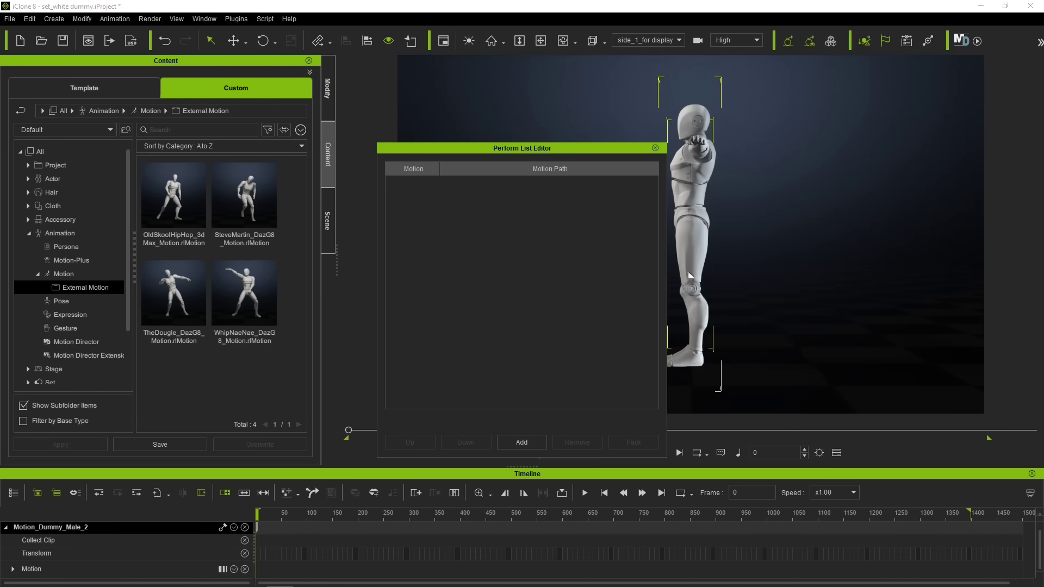
pyautogui.click(514, 445)
pyautogui.click(167, 172)
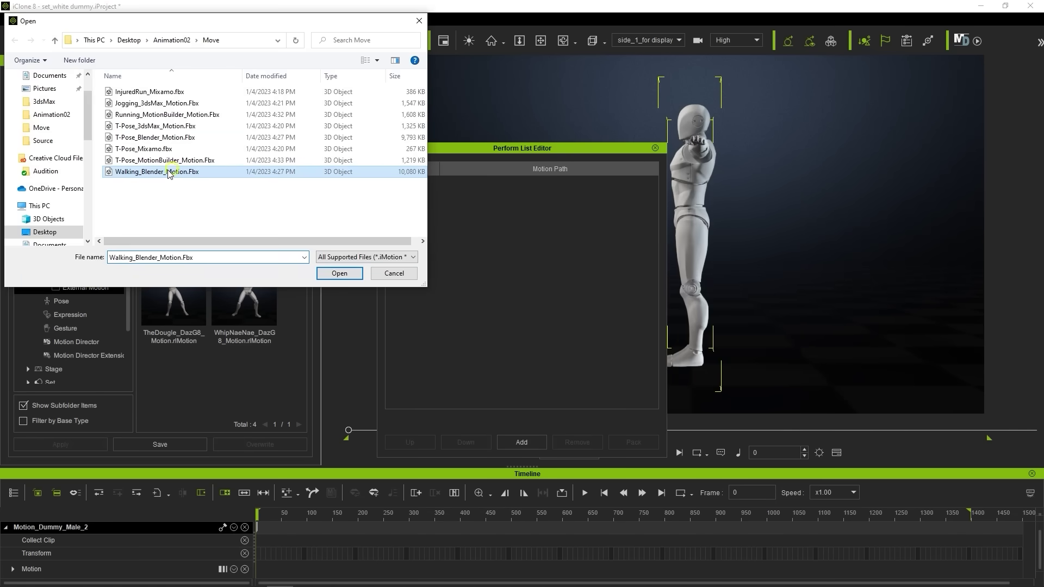
pyautogui.click(338, 274)
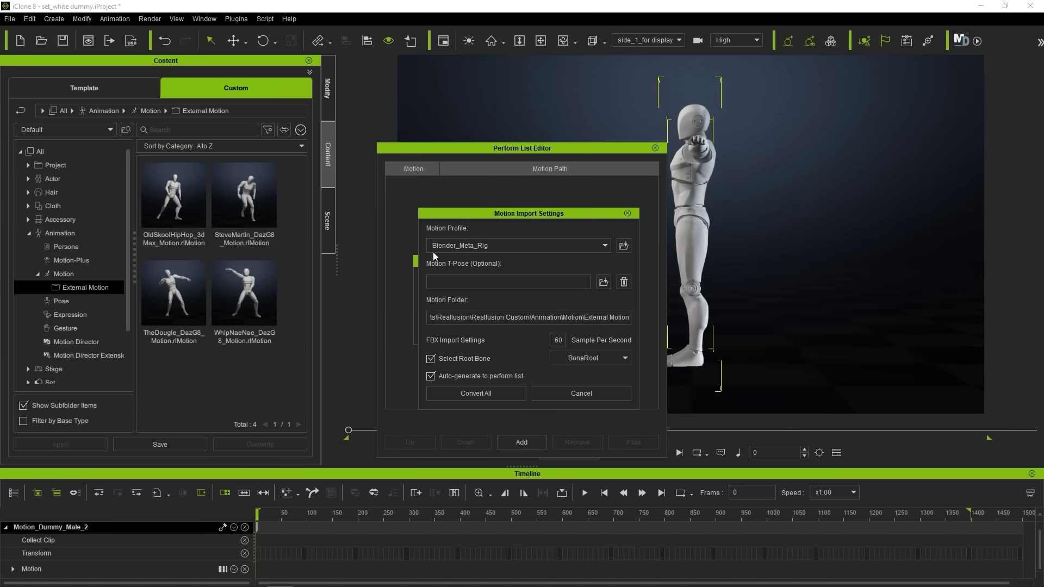
pyautogui.click(603, 282)
pyautogui.click(167, 140)
pyautogui.click(337, 274)
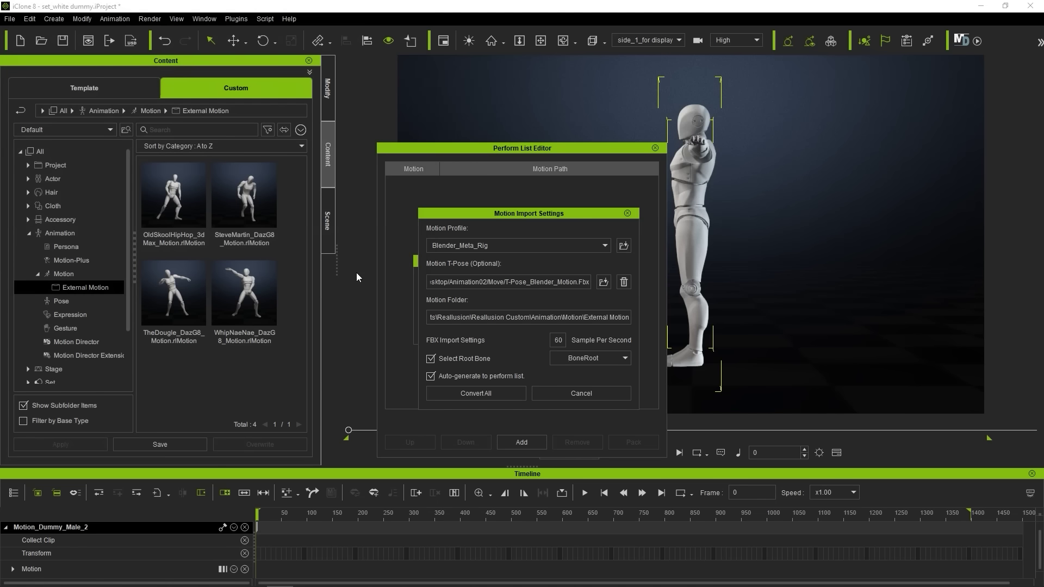
pyautogui.click(537, 445)
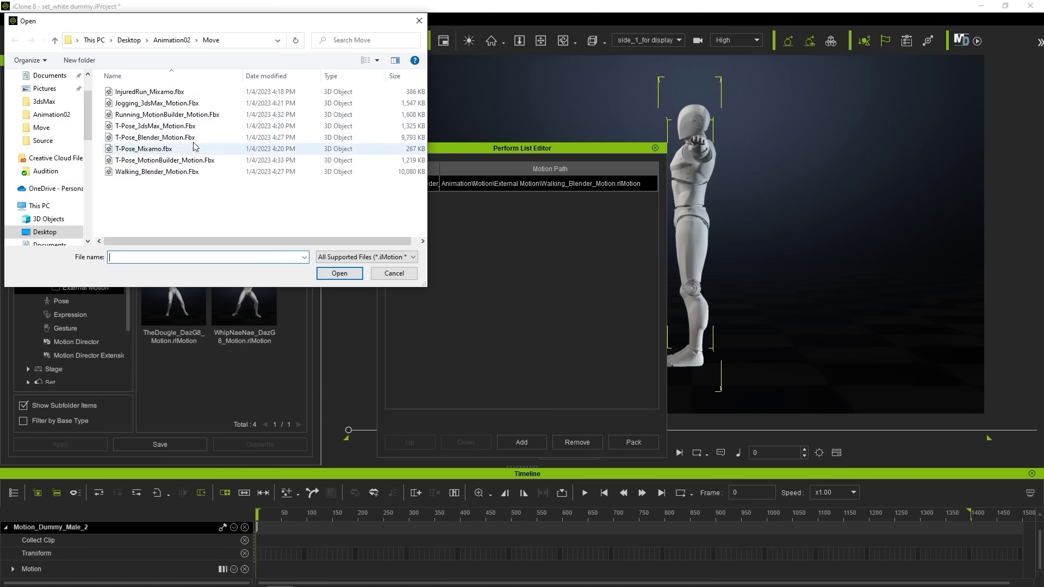
# Add Jogging_3dsMax_Motion.Fbx with T-Pose_3dsMax_Motion.Fbx and convert it
pyautogui.click(135, 105)
pyautogui.click(323, 273)
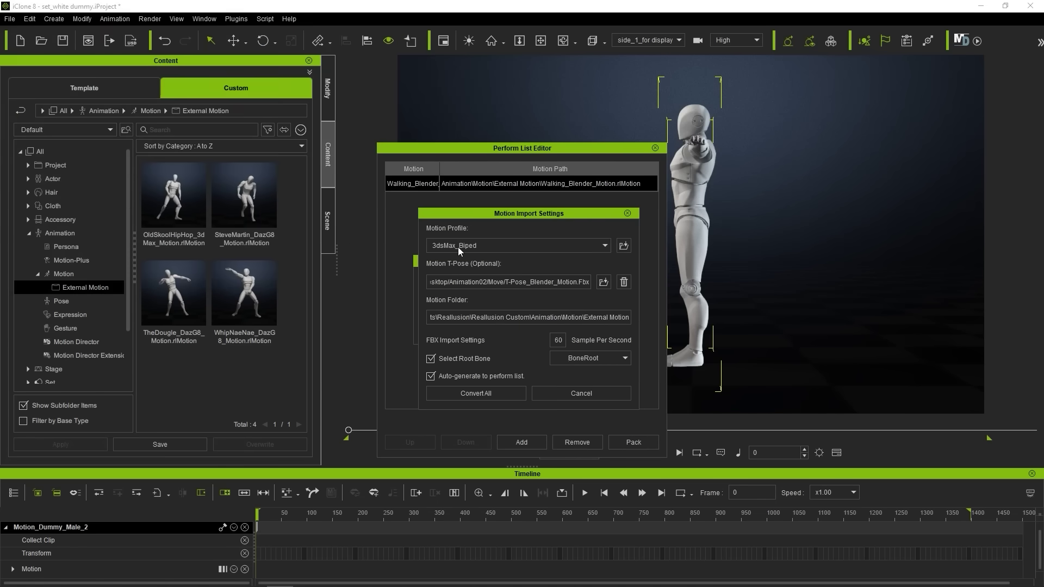
pyautogui.click(605, 282)
pyautogui.click(157, 126)
pyautogui.click(348, 274)
pyautogui.click(493, 393)
# Convert Running_MotionBuilder_Motion.Fbx using T-Pose_MotionBuilder_Motion.Fbx and the Motionbuilder profile
pyautogui.click(532, 443)
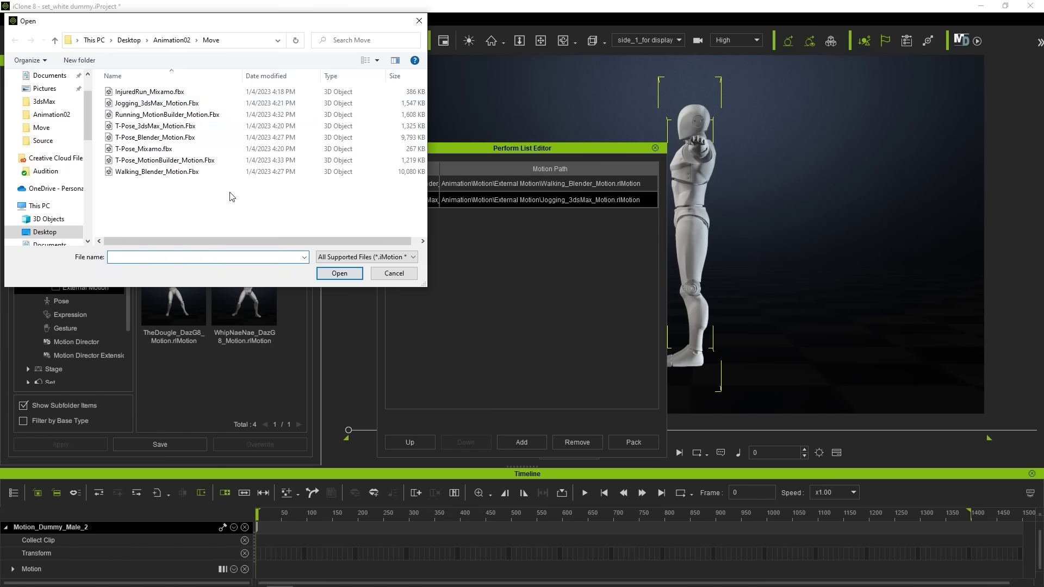
pyautogui.click(176, 116)
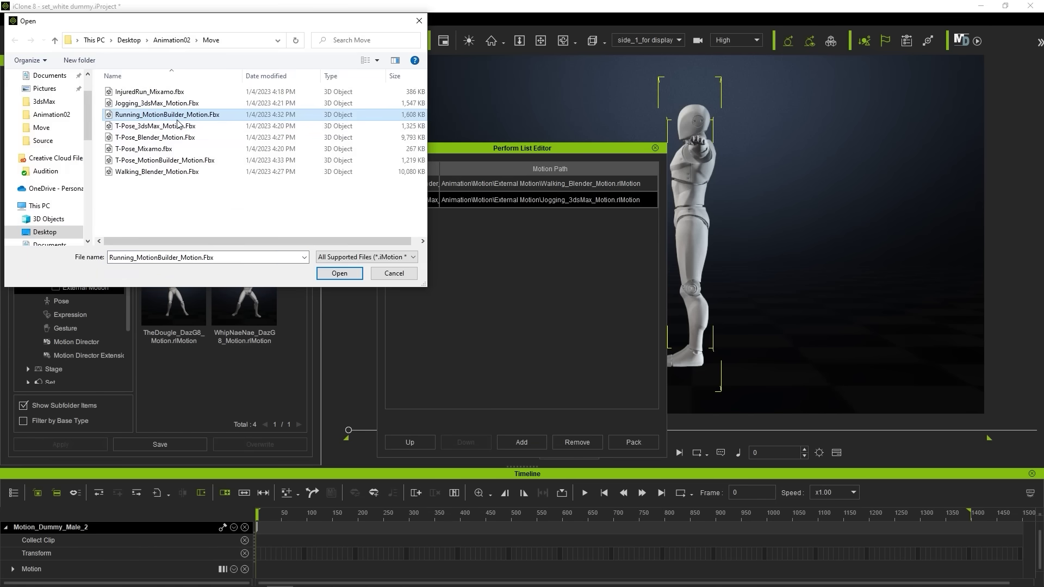
pyautogui.click(336, 273)
pyautogui.click(604, 282)
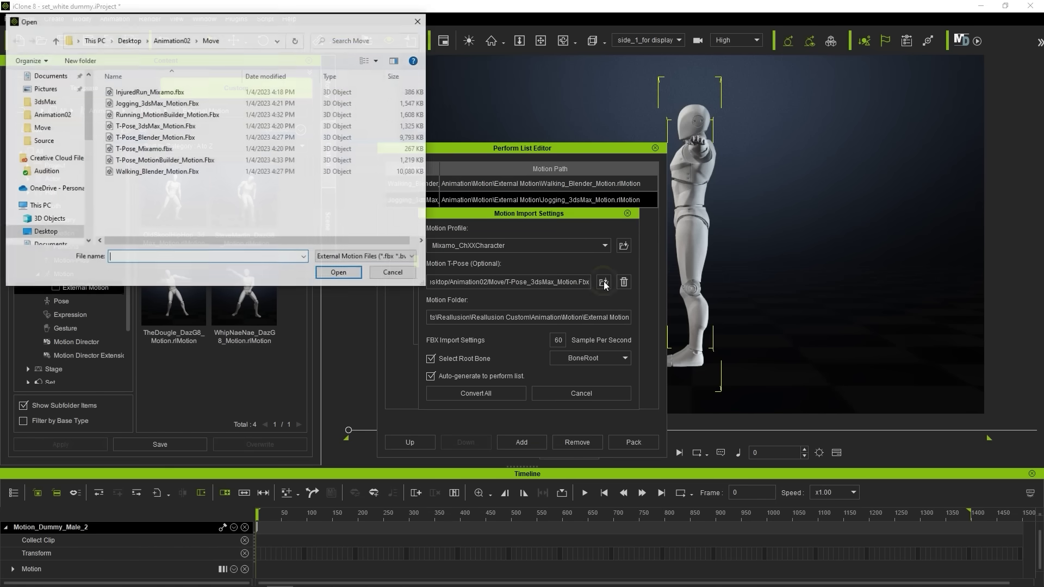
pyautogui.click(177, 161)
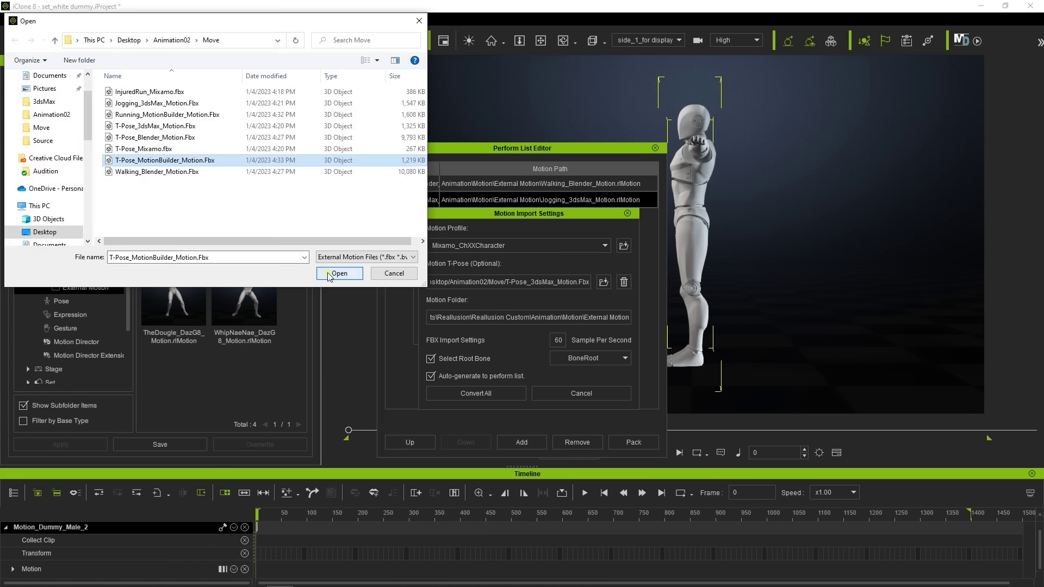
pyautogui.click(338, 273)
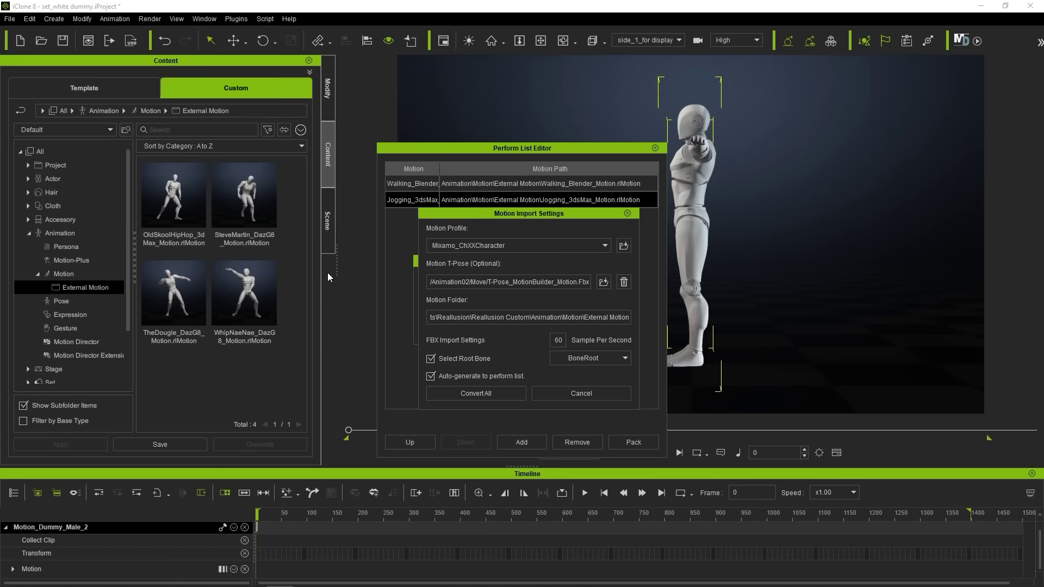
pyautogui.click(493, 248)
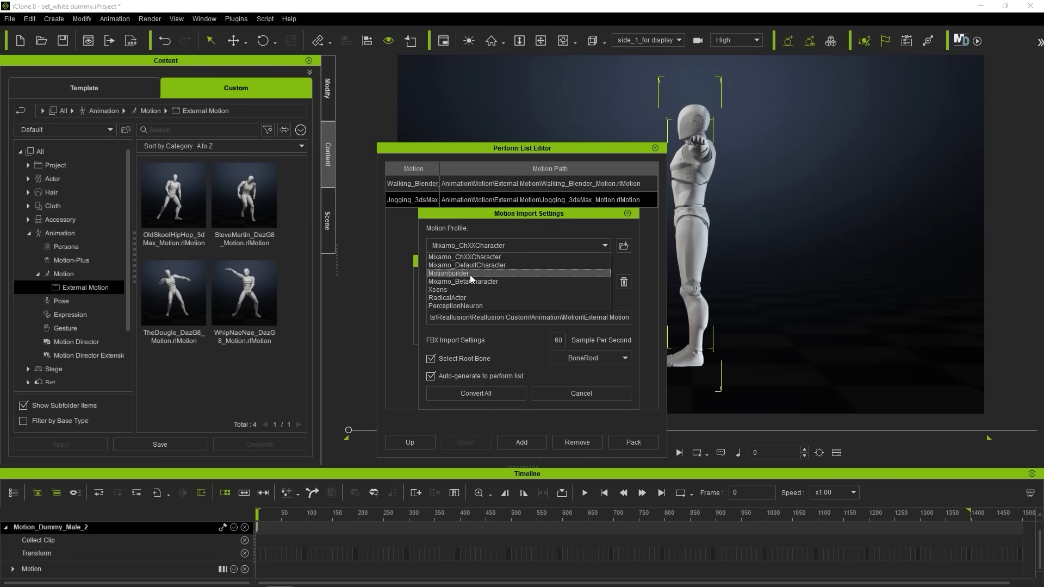
pyautogui.click(470, 274)
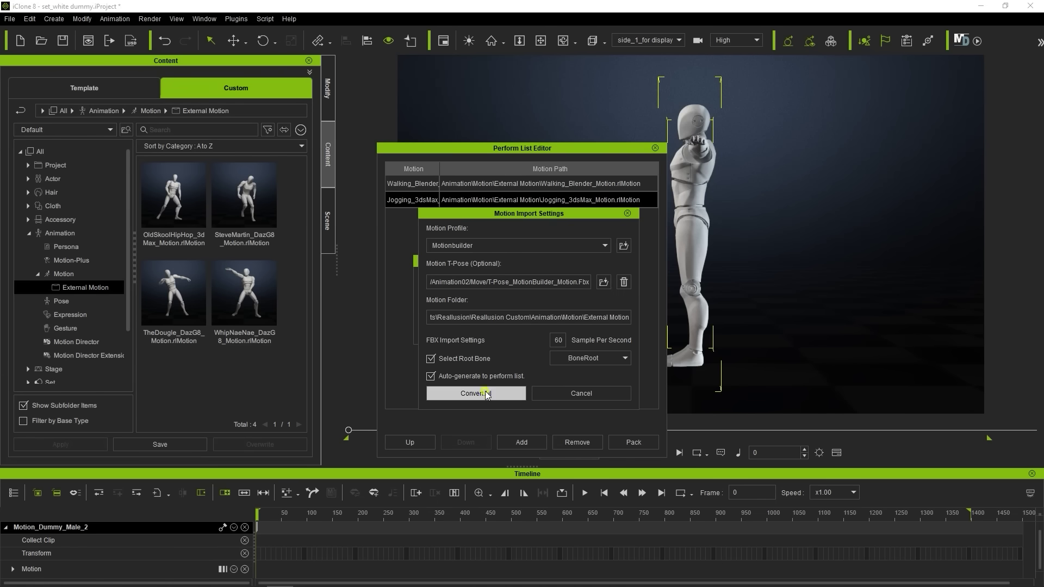
pyautogui.click(487, 393)
# Convert InjuredRun_Mixamo.fbx with T-Pose_Mixamo.fbx, then close the perform list
pyautogui.click(526, 443)
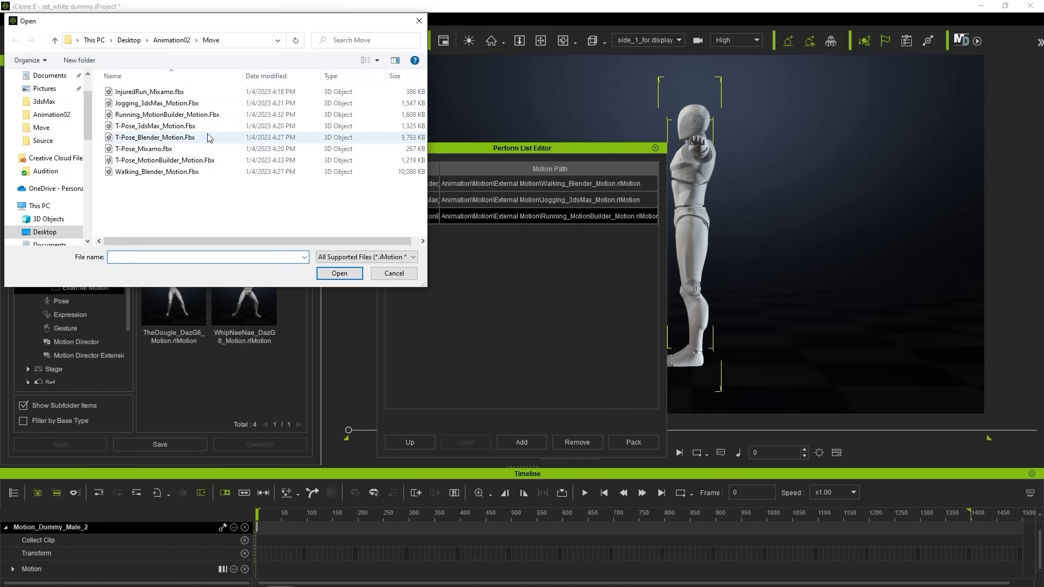
pyautogui.click(180, 93)
pyautogui.click(339, 273)
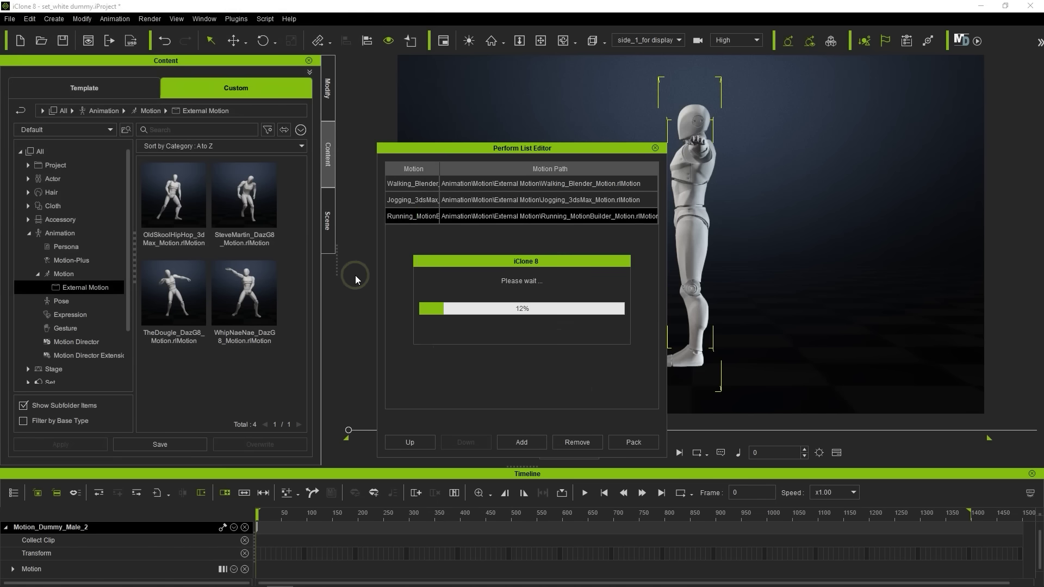
pyautogui.click(604, 282)
pyautogui.click(194, 150)
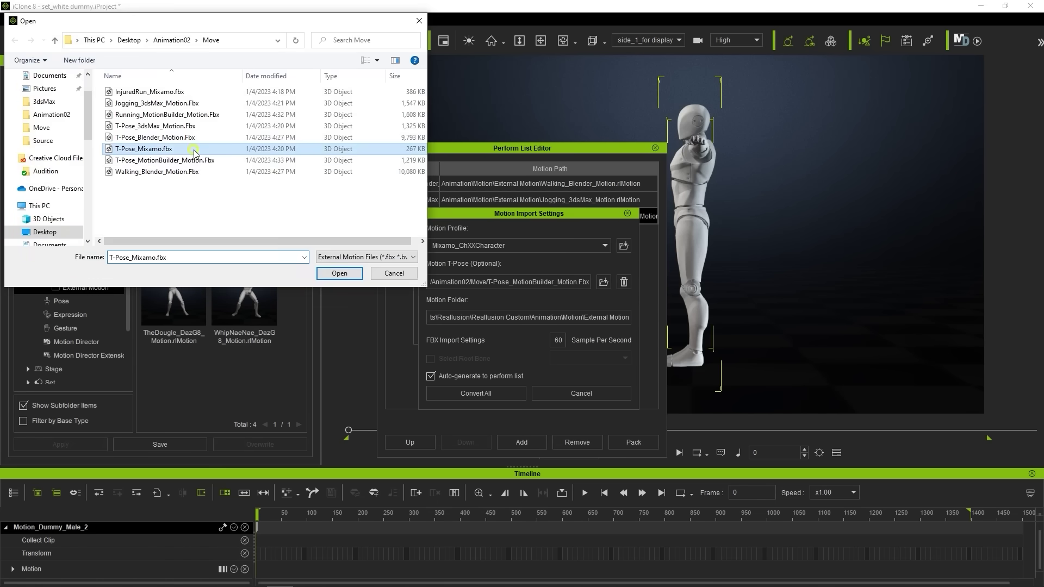
pyautogui.click(346, 276)
pyautogui.click(464, 392)
pyautogui.click(459, 184)
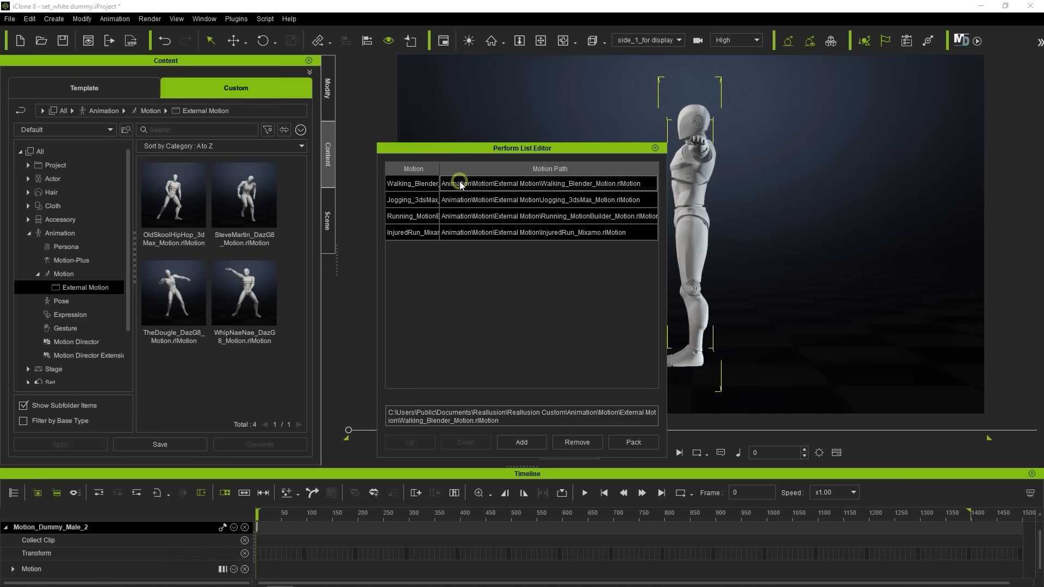
pyautogui.doubleClick(440, 168)
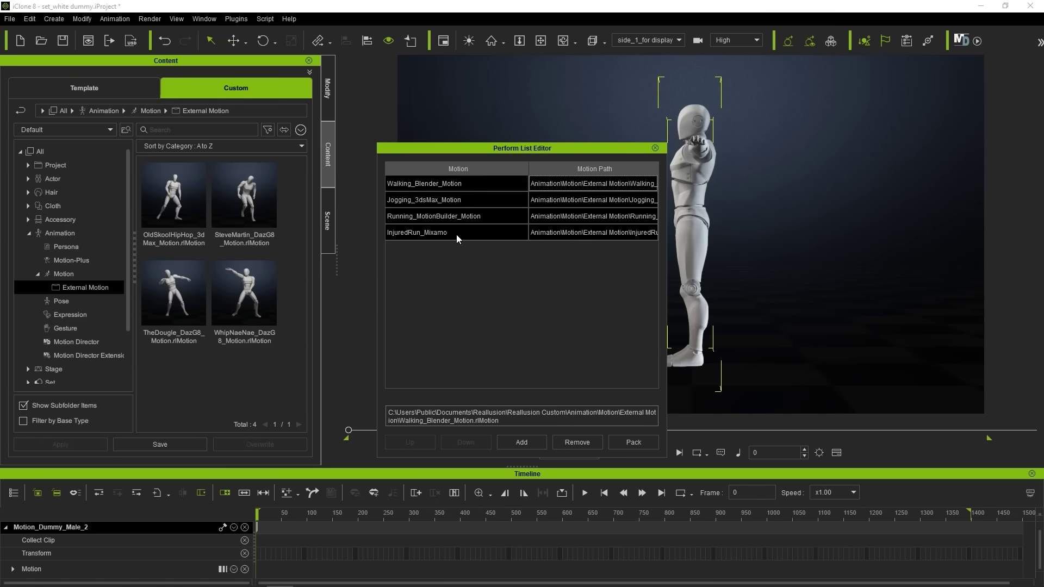
pyautogui.click(654, 149)
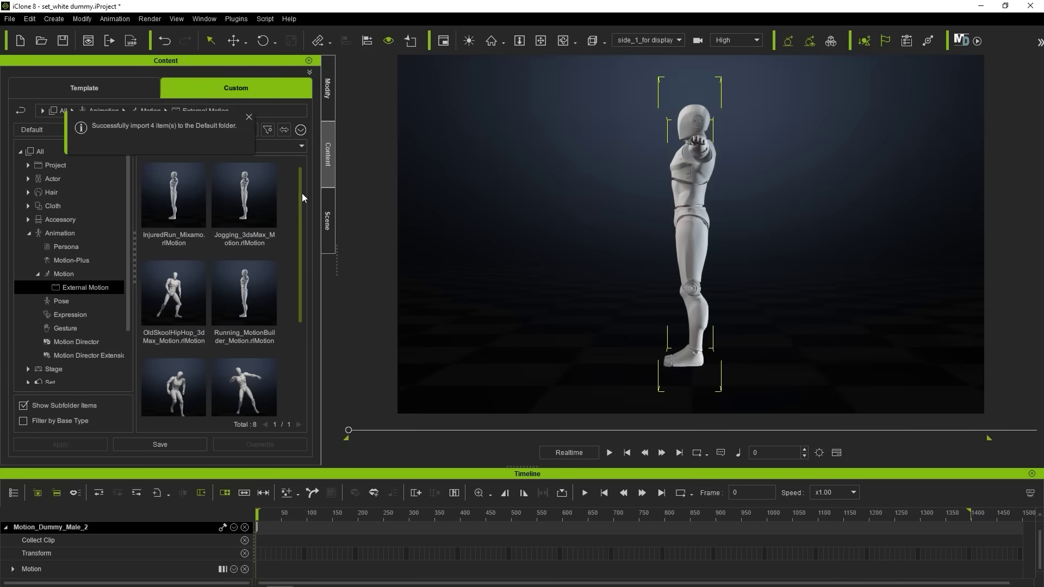
# Make the dummy perform the walking motion, preview it, and move to frame 304
pyautogui.rightClick(687, 169)
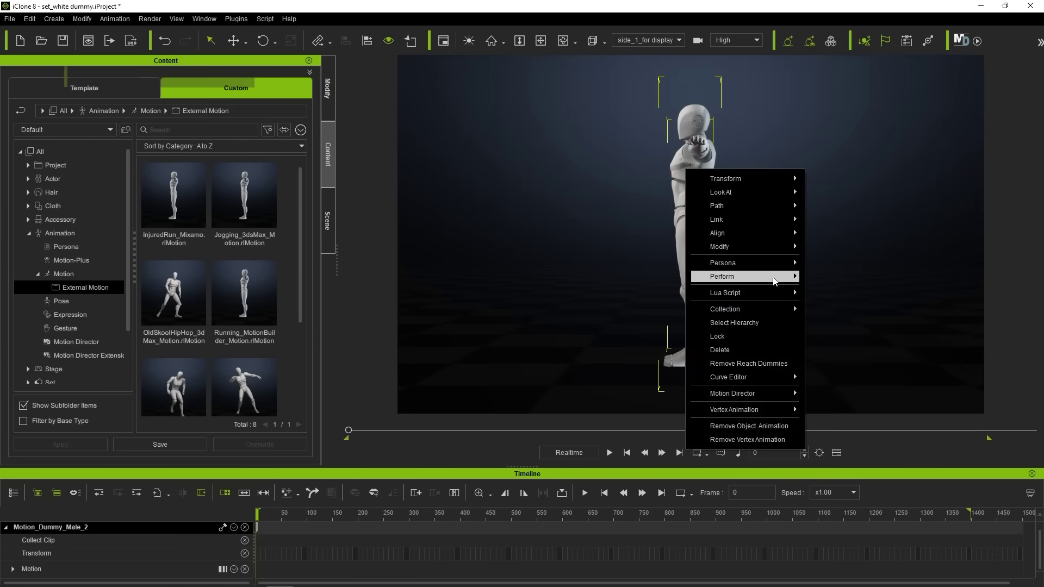
pyautogui.moveTo(743, 276)
pyautogui.click(881, 300)
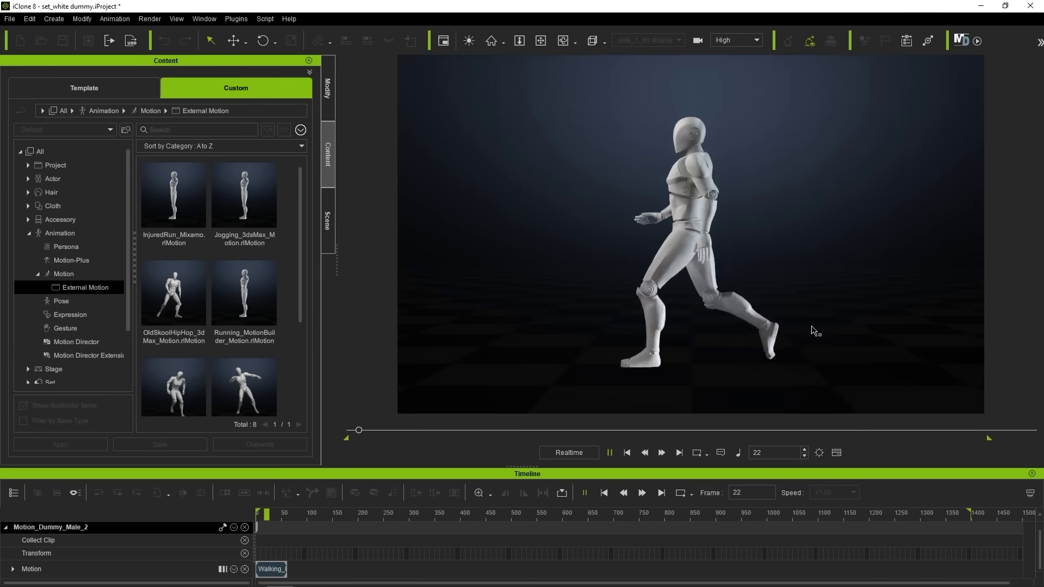
pyautogui.click(285, 567)
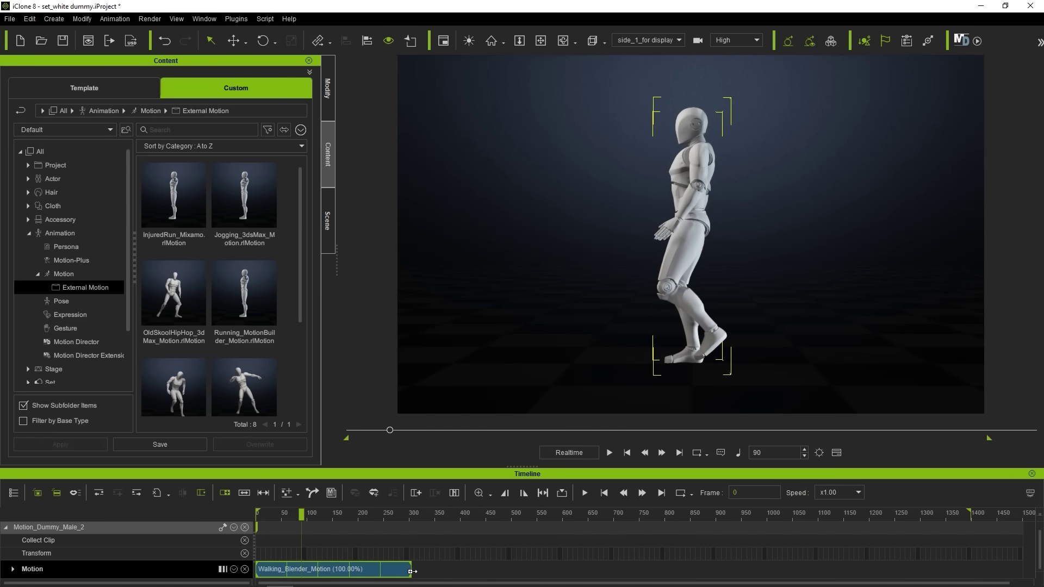
pyautogui.press('space')
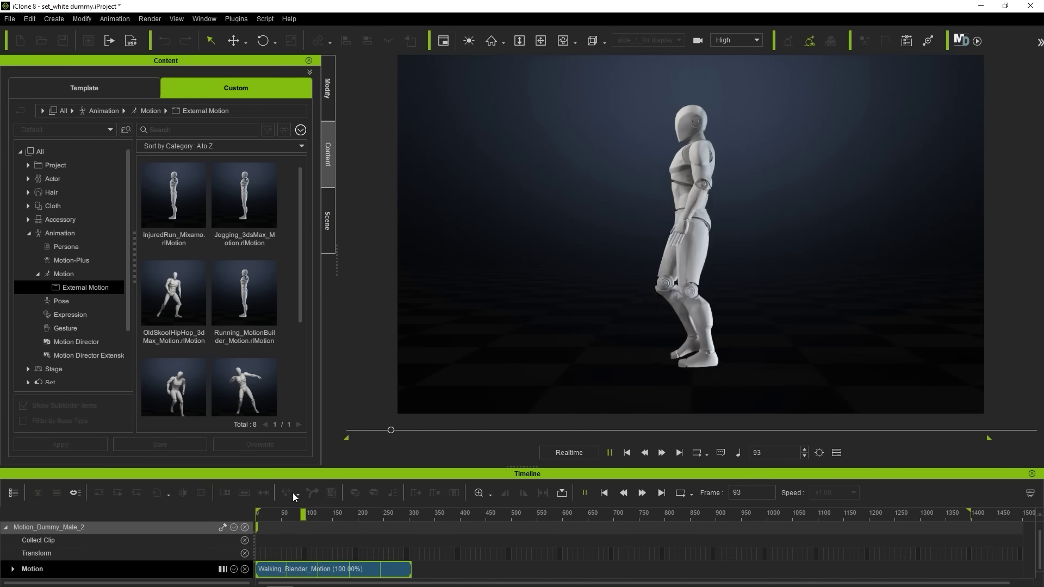
pyautogui.press('space')
pyautogui.click(410, 571)
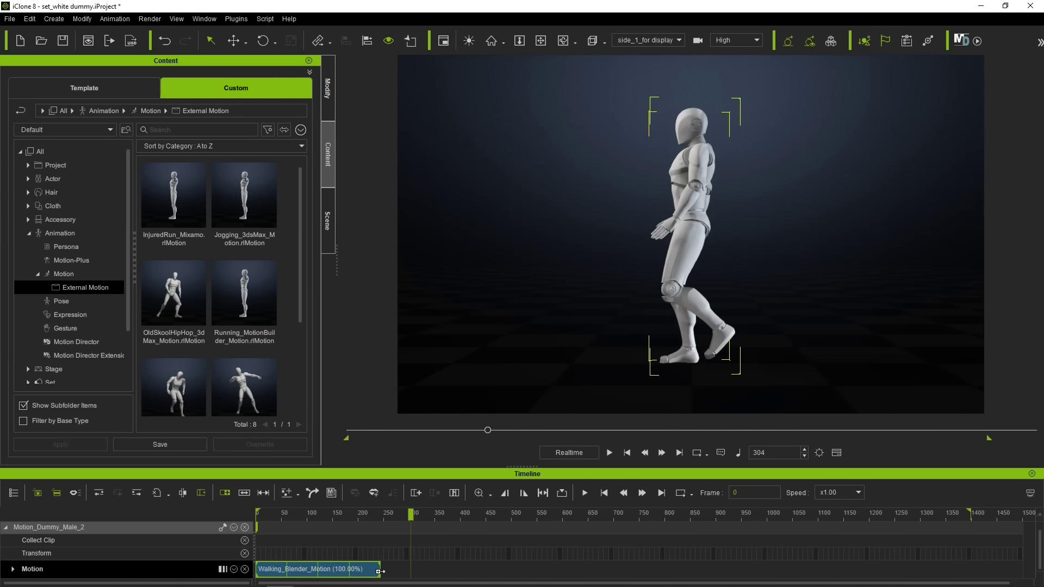
# Perform Jogging_3dsMax_Motion after the walk and preview the walk-to-jog
pyautogui.click(424, 571)
pyautogui.rightClick(689, 216)
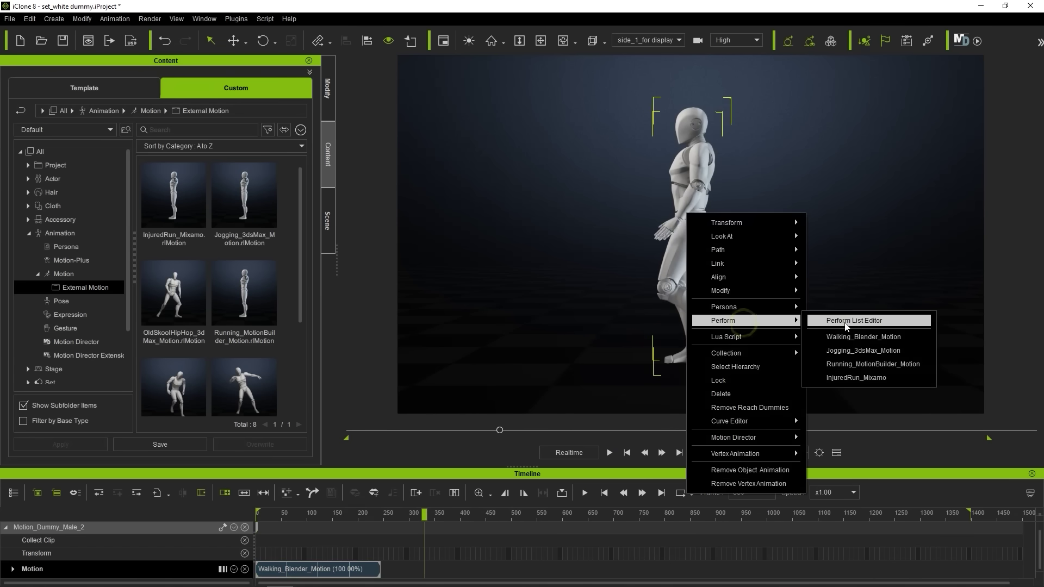
pyautogui.click(866, 351)
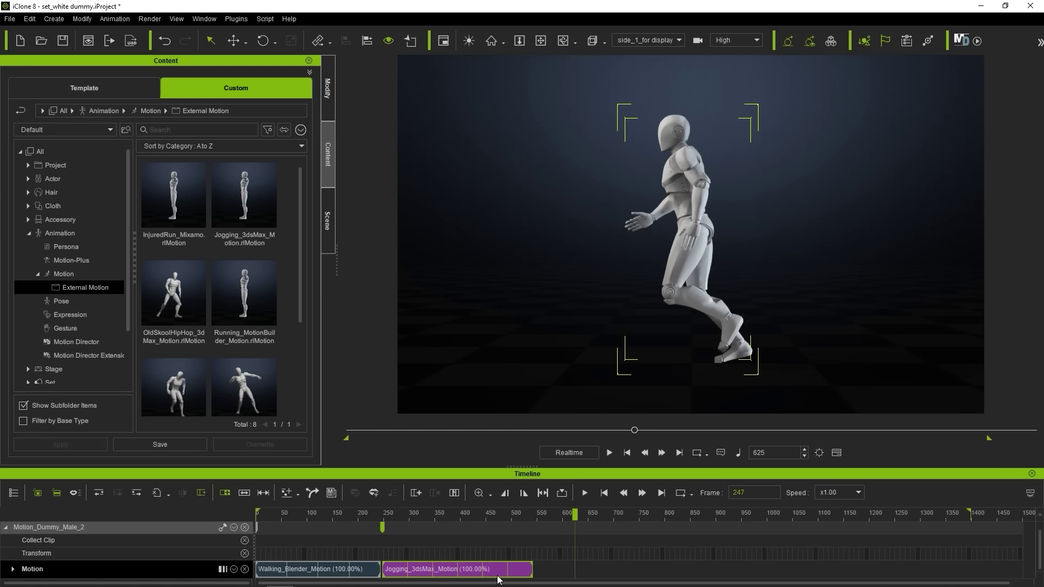
pyautogui.press('space')
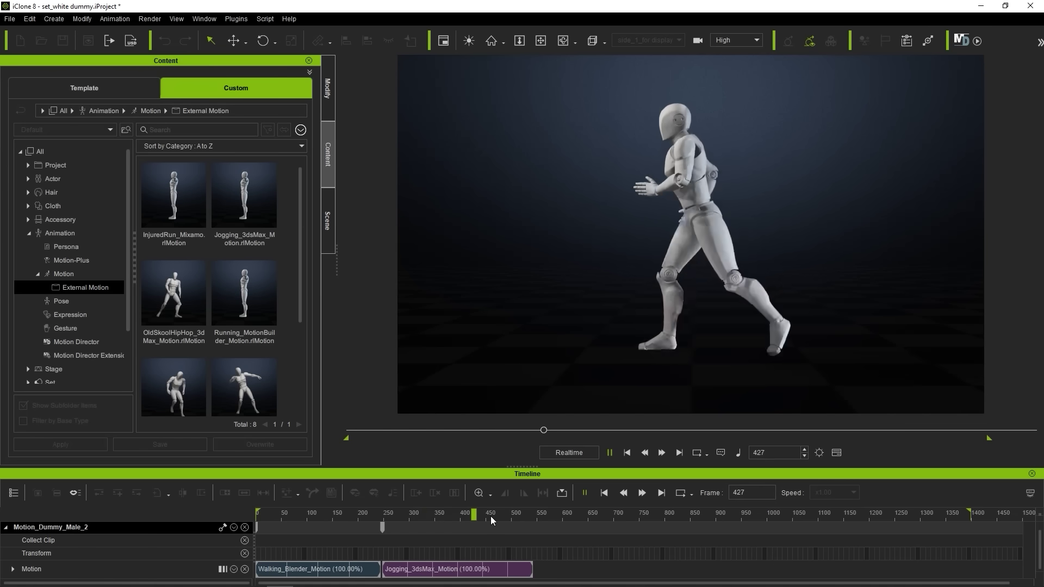
pyautogui.press('space')
# Perform Running_MotionBuilder_Motion after the jog and shift the running clip slightly earlier
pyautogui.rightClick(683, 235)
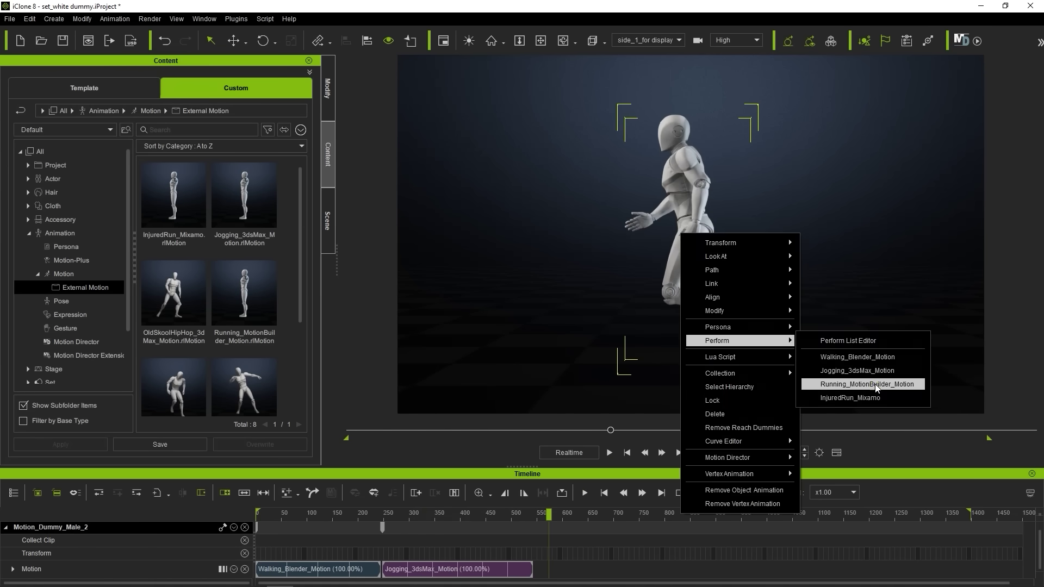
pyautogui.click(877, 383)
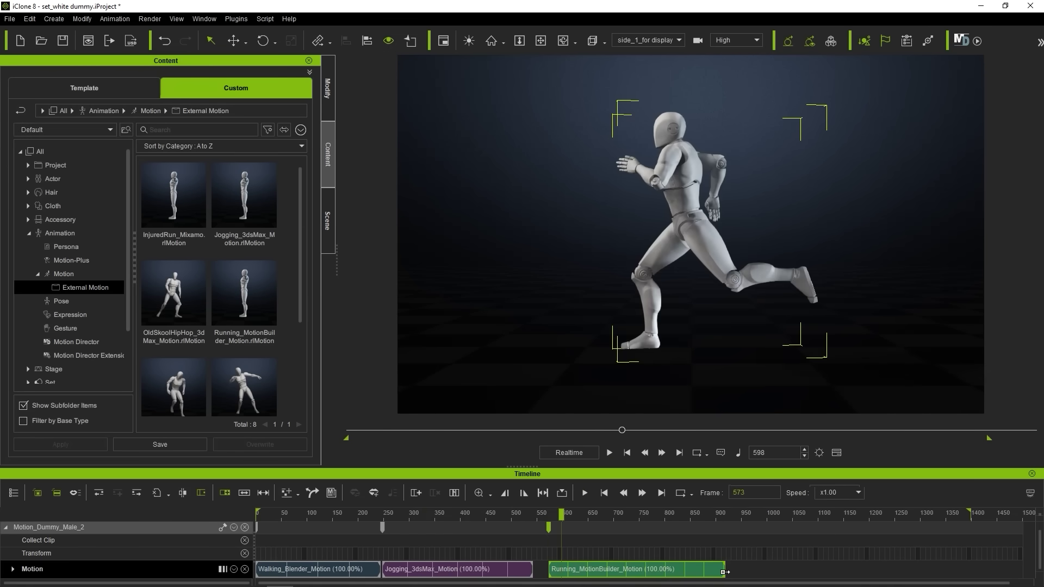
pyautogui.press('space')
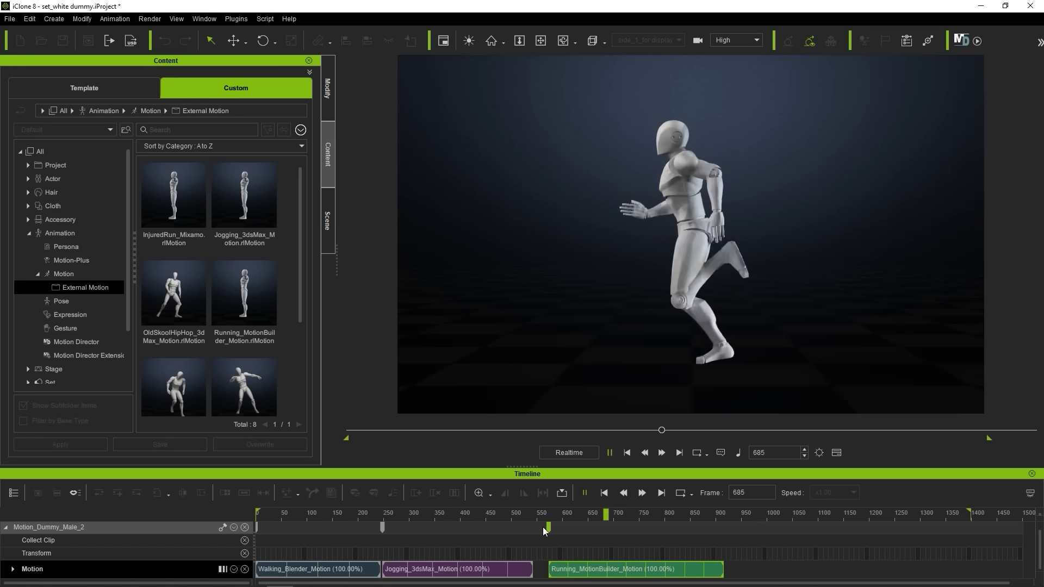
pyautogui.moveTo(674, 573); pyautogui.dragTo(661, 573)
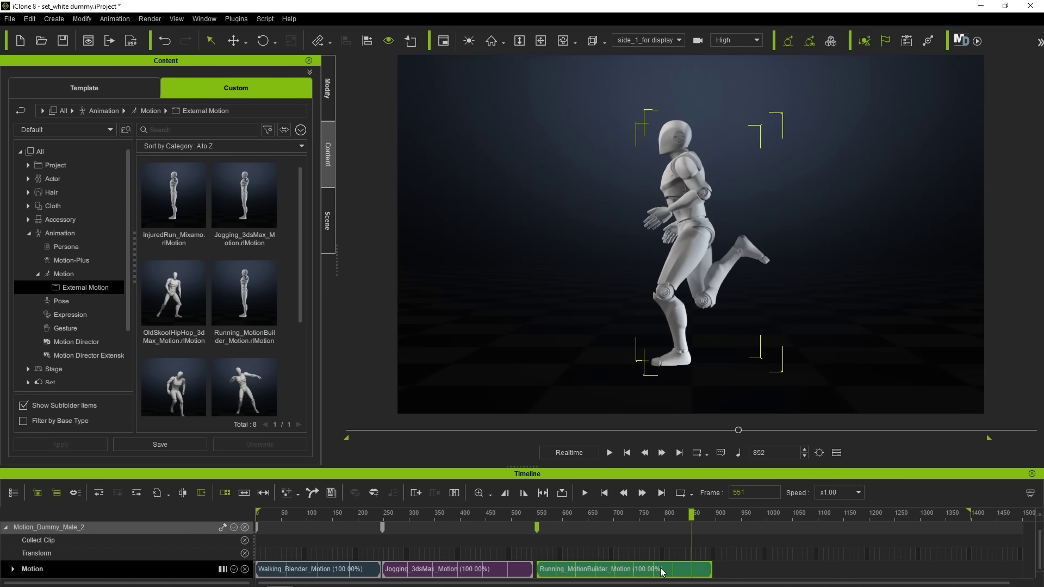
# Append the InjuredRun_Mixamo motion and play the combined sequence
pyautogui.rightClick(690, 211)
pyautogui.moveTo(724, 313)
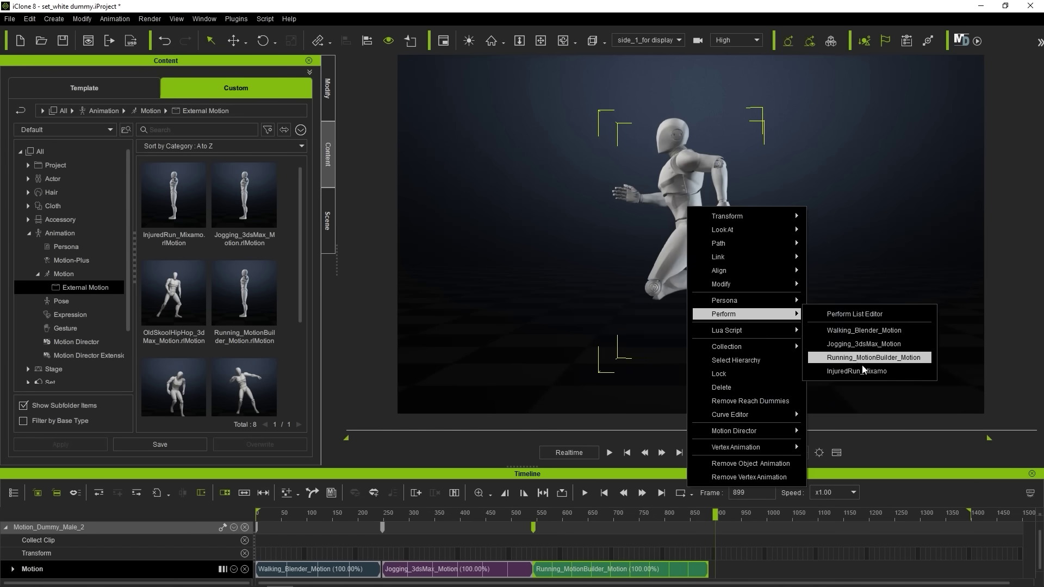
pyautogui.click(864, 371)
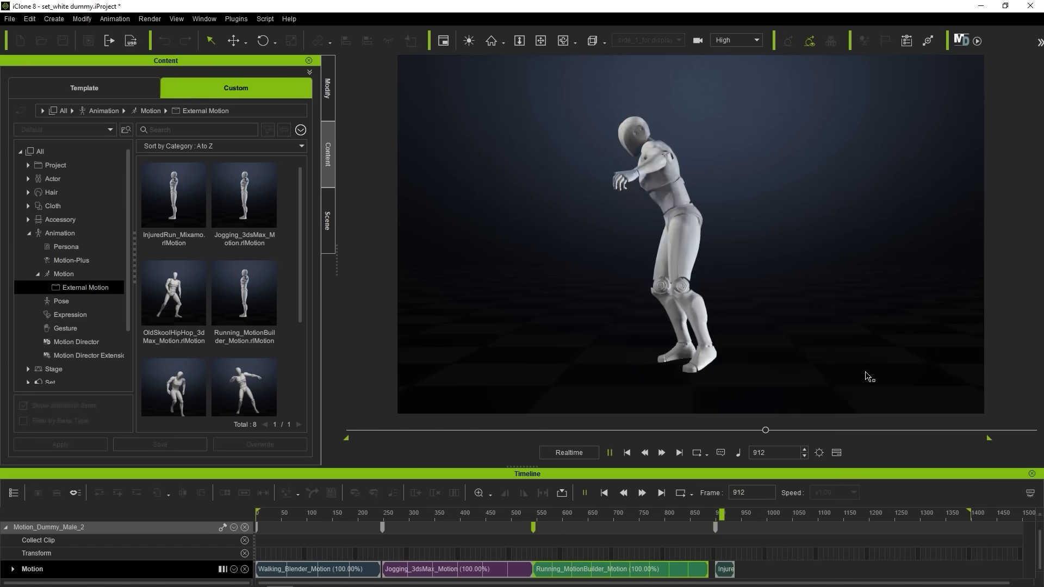
pyautogui.click(759, 517)
pyautogui.press('space')
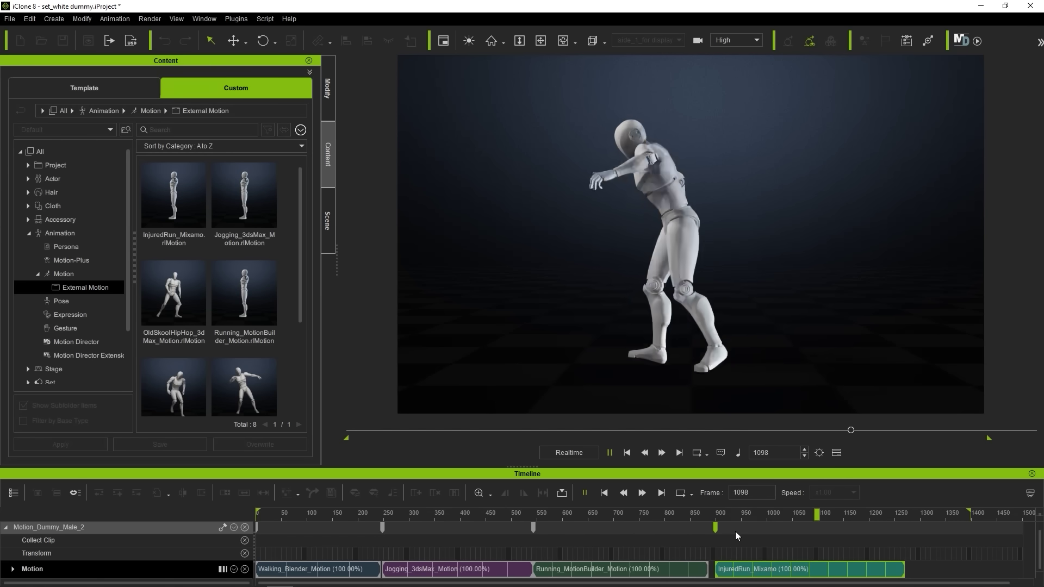
pyautogui.press('space')
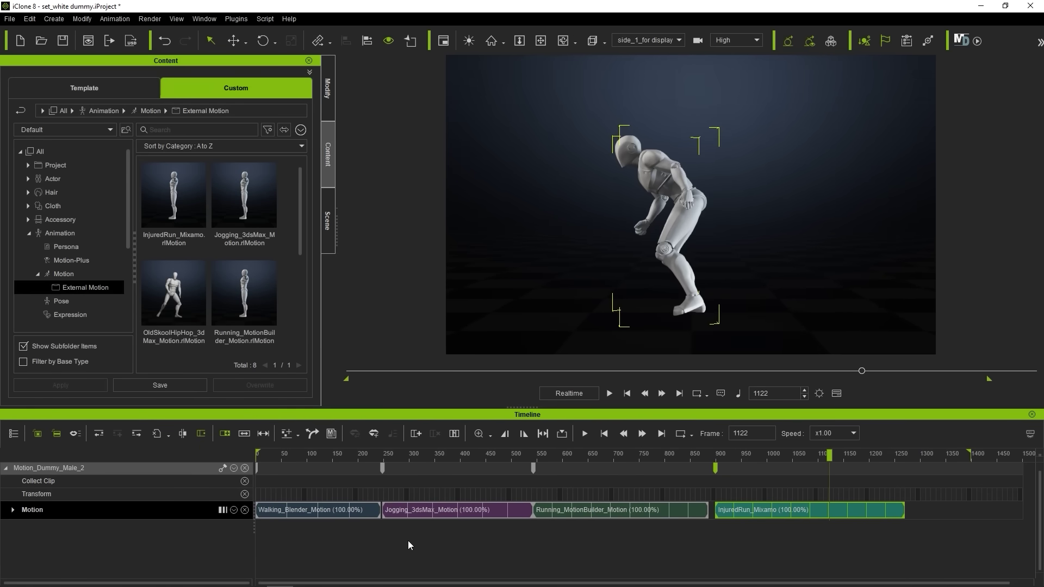
pyautogui.scroll(5, 409, 545)
# Slide the jogging clip left so it overlaps and blends with the walk
pyautogui.click(479, 454)
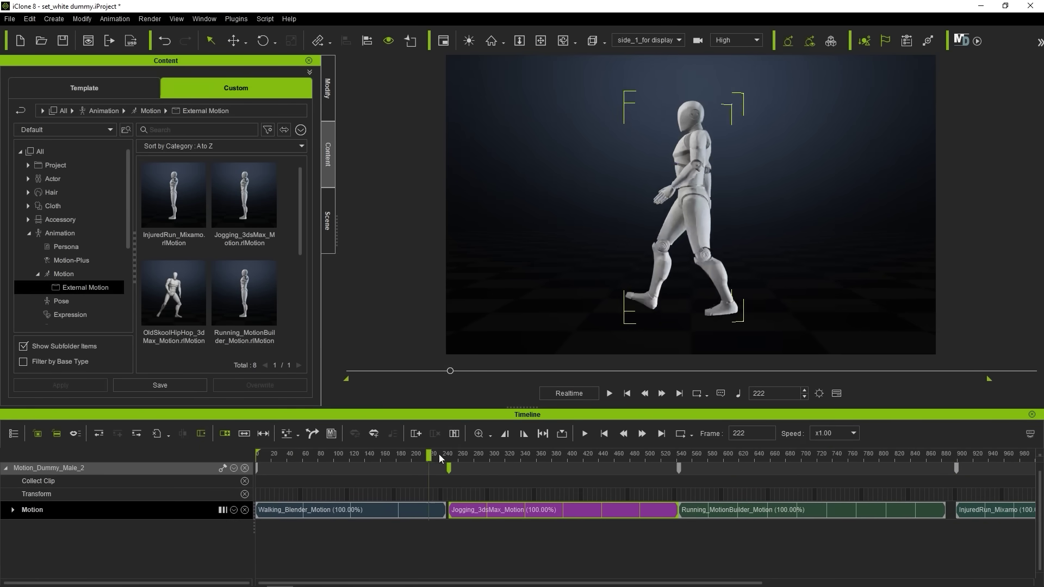
pyautogui.moveTo(439, 459); pyautogui.dragTo(492, 457)
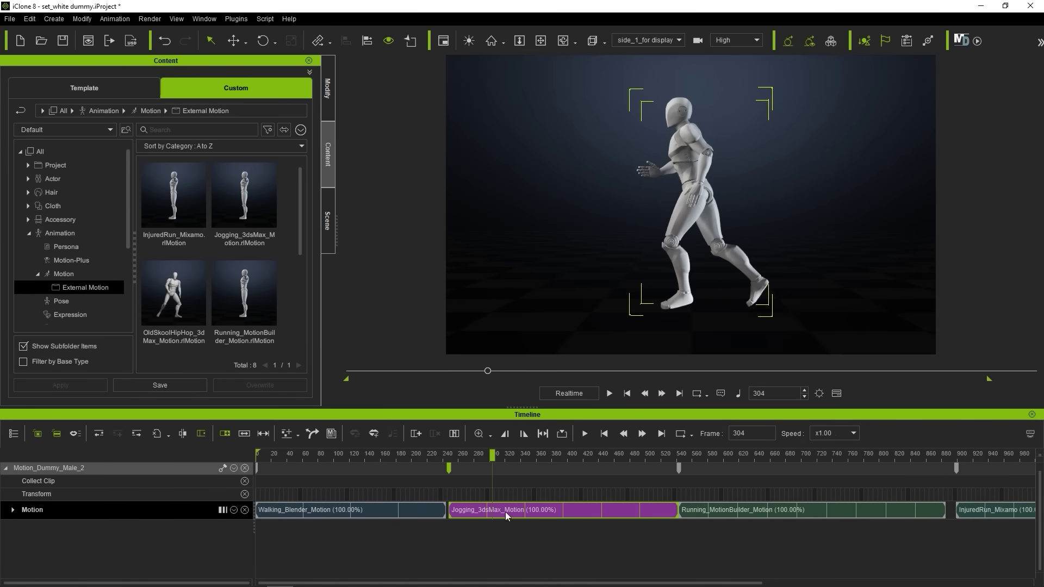
pyautogui.moveTo(506, 511); pyautogui.dragTo(467, 511)
pyautogui.click(382, 460)
pyautogui.press('space')
pyautogui.press('space')
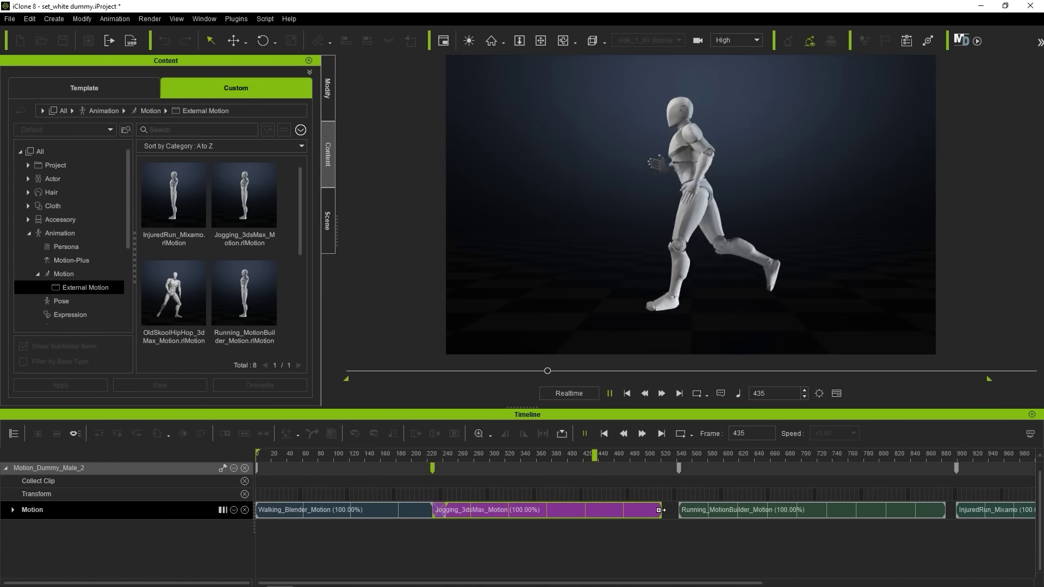
# Slide the running clip earlier to blend with jogging and replay the transition
pyautogui.moveTo(700, 510)
pyautogui.mouseDown()
pyautogui.moveTo(664, 510)
pyautogui.moveTo(673, 509)
pyautogui.mouseUp()
pyautogui.press('space')
pyautogui.press('space')
pyautogui.press('space')
pyautogui.click(571, 454)
pyautogui.press('space')
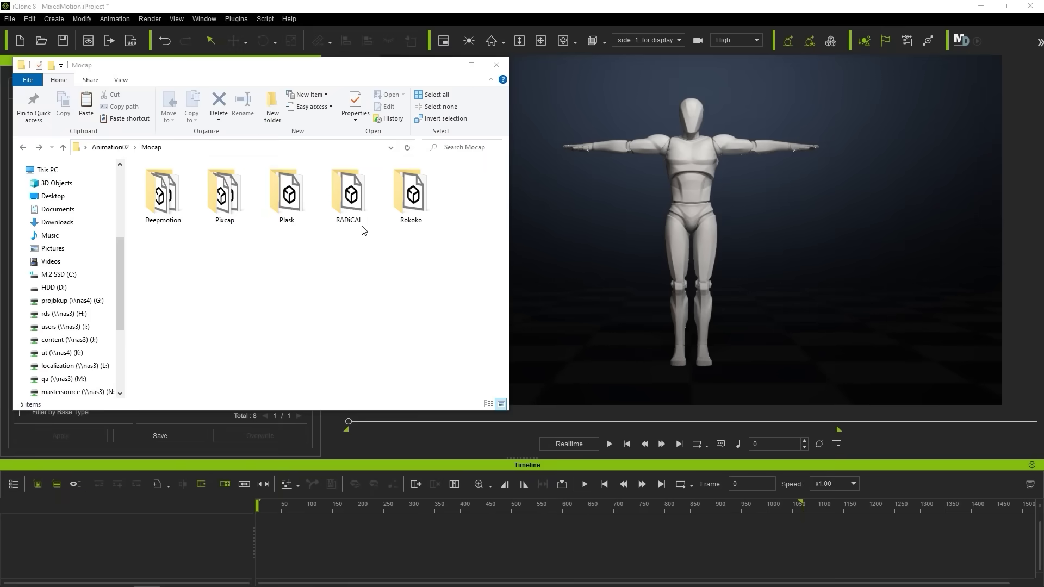
# Drop the dancing FBX from the Deepmotion folder onto the dummy
pyautogui.doubleClick(175, 210)
pyautogui.click(174, 204)
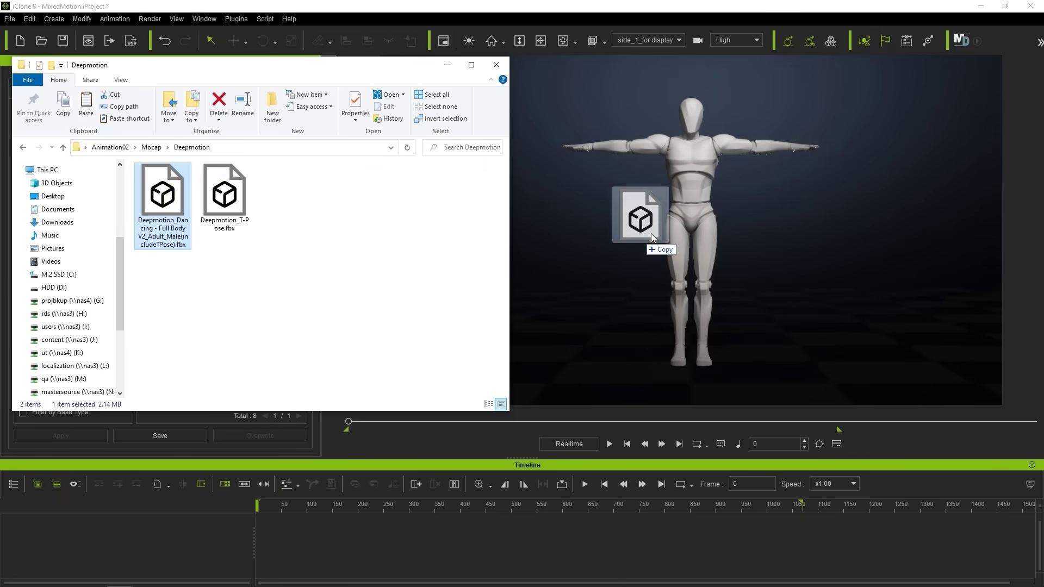
pyautogui.moveTo(651, 233); pyautogui.dragTo(701, 206)
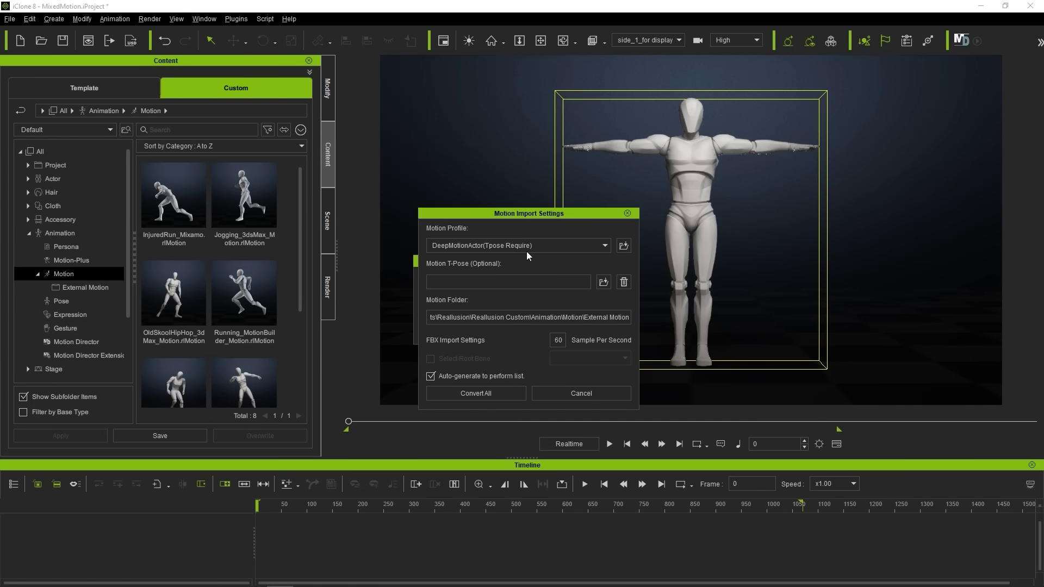
# Convert the dance using the Deepmotion T-pose file and play it on the dummy
pyautogui.click(603, 282)
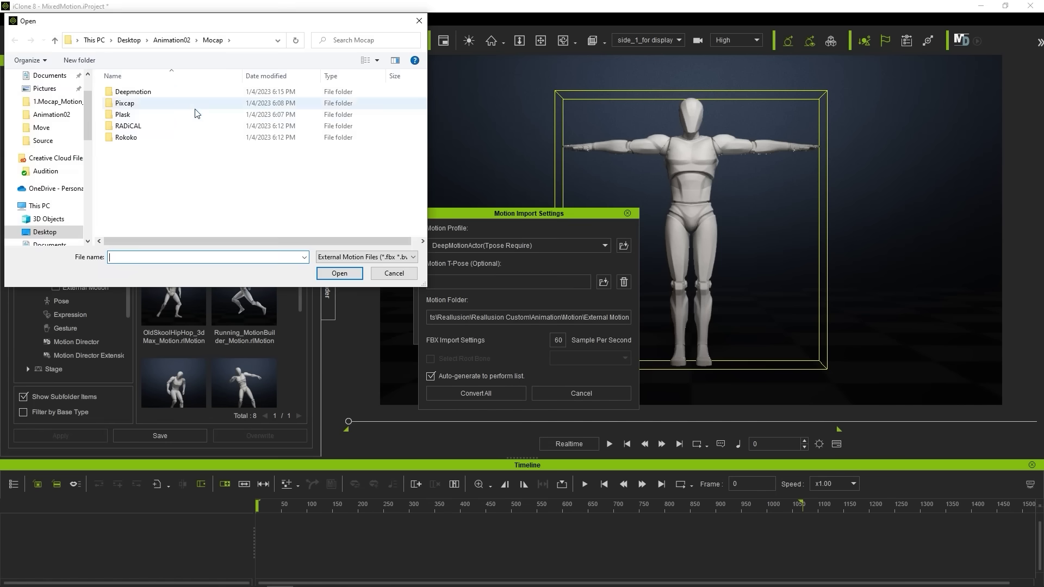
pyautogui.doubleClick(188, 91)
pyautogui.click(352, 272)
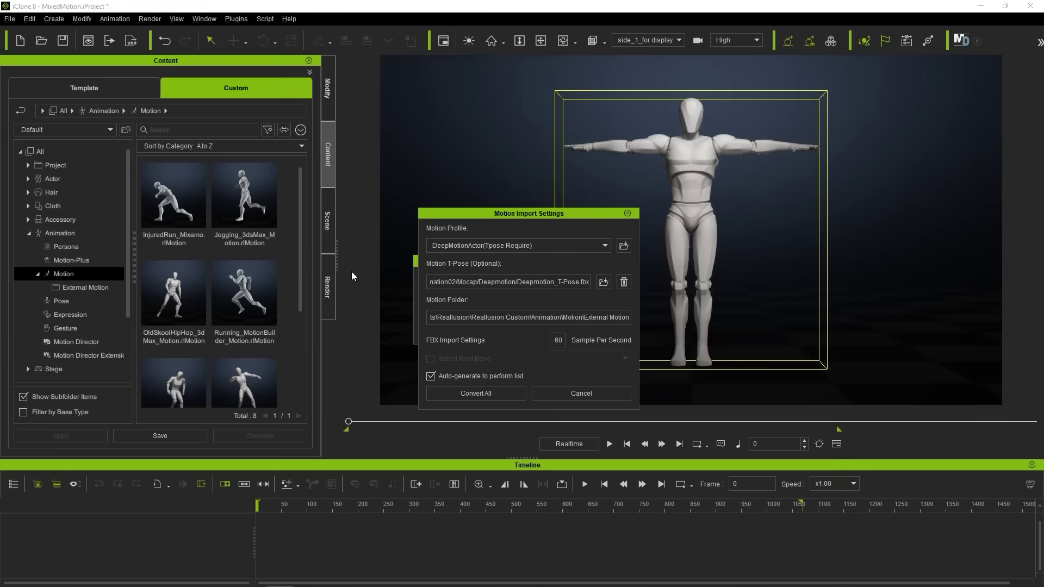
pyautogui.click(497, 392)
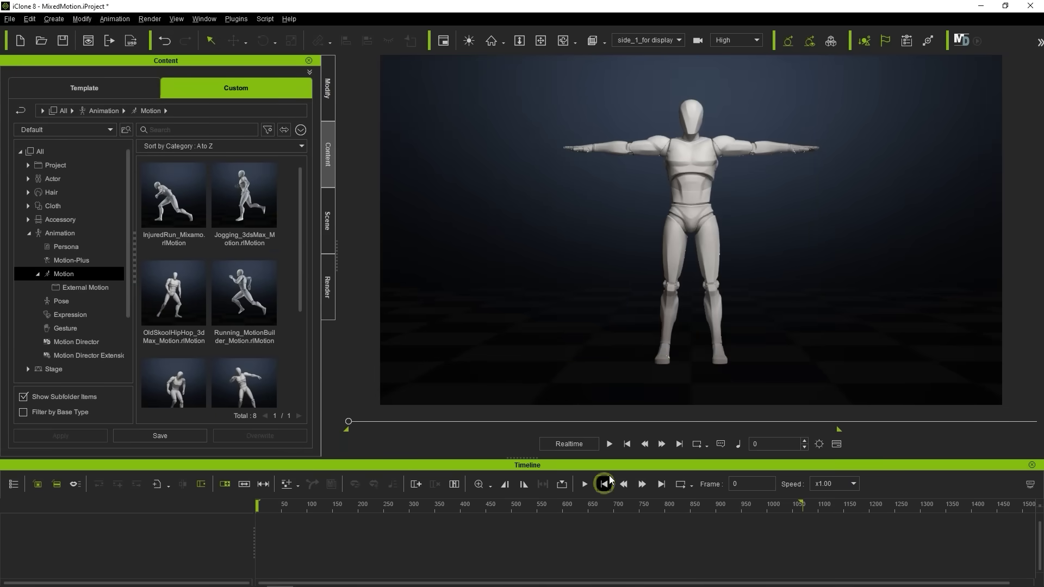
pyautogui.click(681, 243)
pyautogui.click(586, 486)
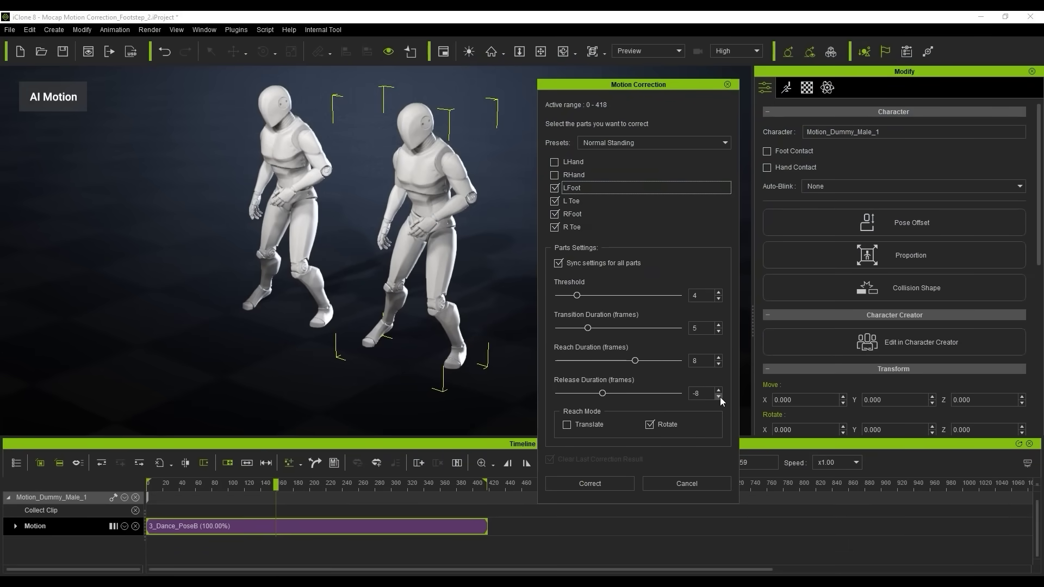
# Apply Motion Correction to the dummy's feet and toes, then play back the corrected footsteps
pyautogui.click(602, 488)
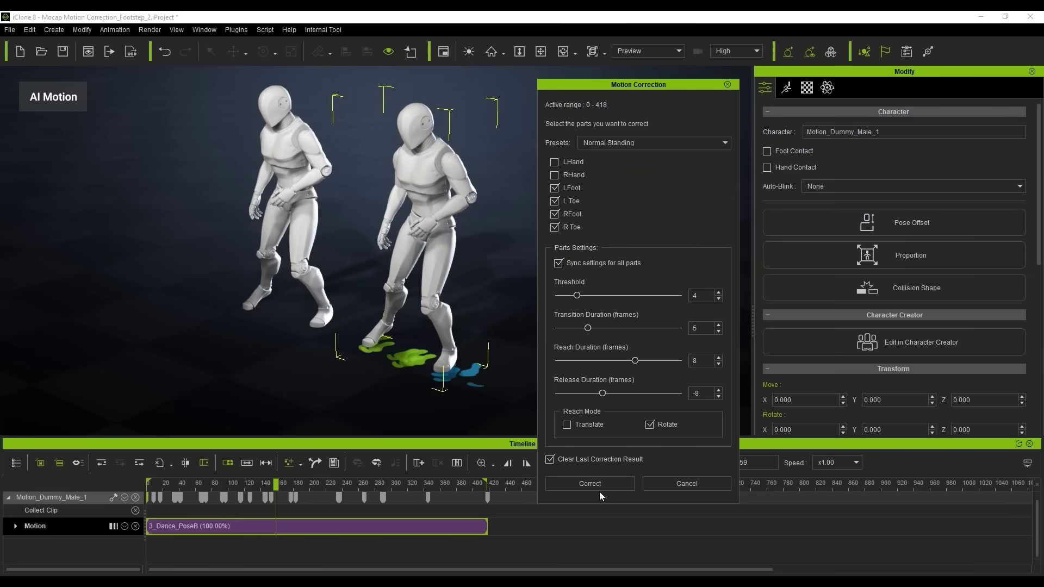
pyautogui.press('space')
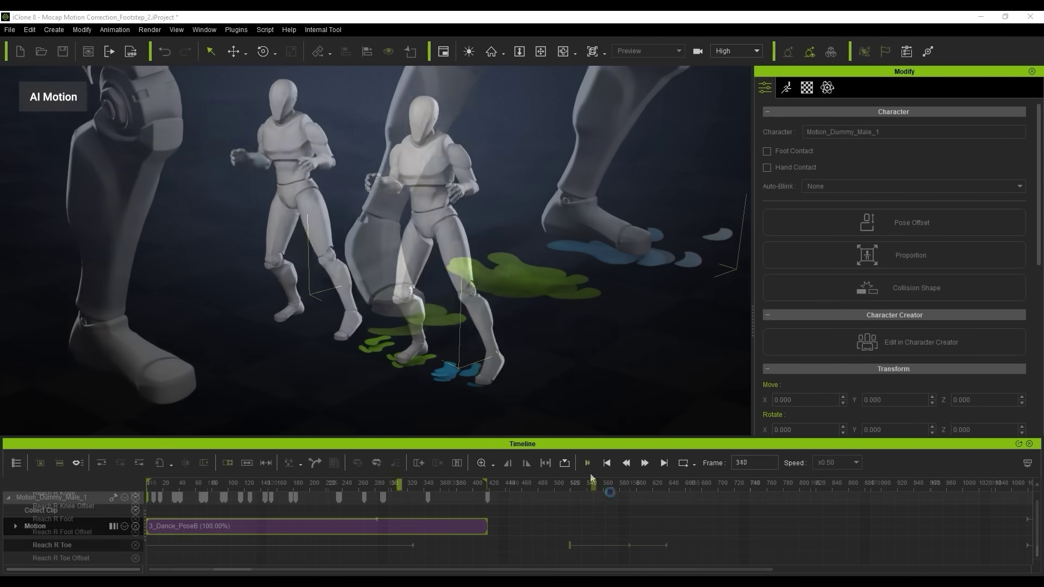
pyautogui.moveTo(757, 488)
pyautogui.mouseDown()
pyautogui.moveTo(640, 487)
pyautogui.moveTo(776, 488)
pyautogui.mouseUp()
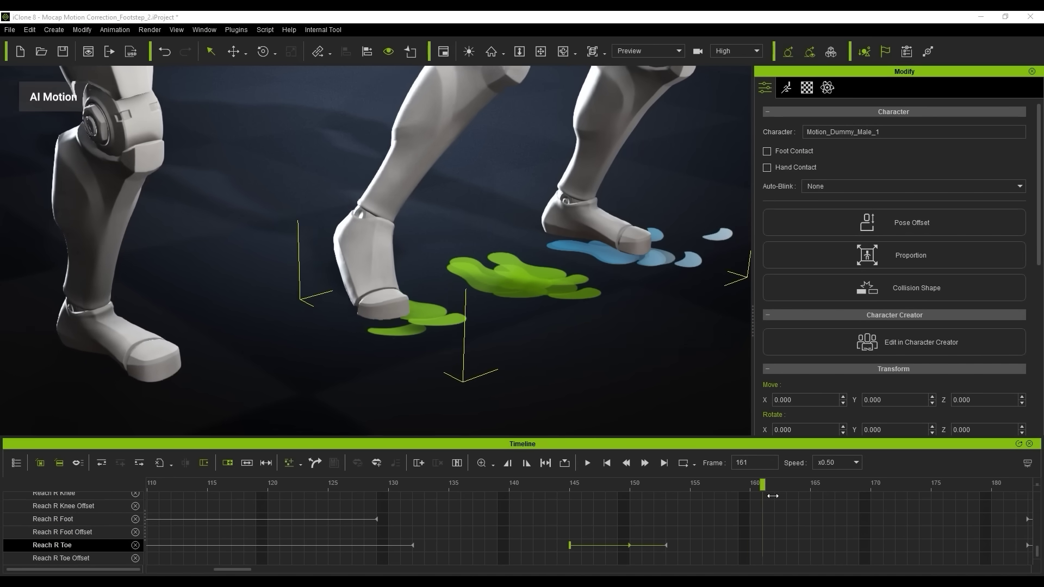
# Shift the Reach R Toe keys later and review the corrected foot pose around frame 130
pyautogui.hotkey('ctrl', 'z')
pyautogui.click(777, 484)
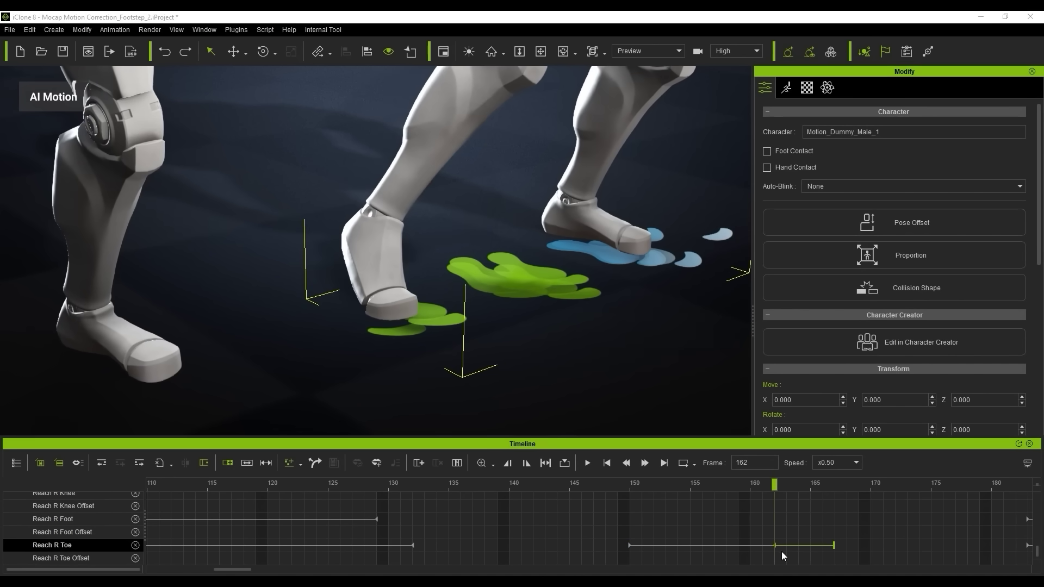
pyautogui.moveTo(781, 551)
pyautogui.mouseDown()
pyautogui.moveTo(636, 491)
pyautogui.moveTo(808, 503)
pyautogui.mouseUp()
pyautogui.scroll(-2, 531, 522)
pyautogui.click(255, 484)
pyautogui.moveTo(255, 488); pyautogui.dragTo(585, 497)
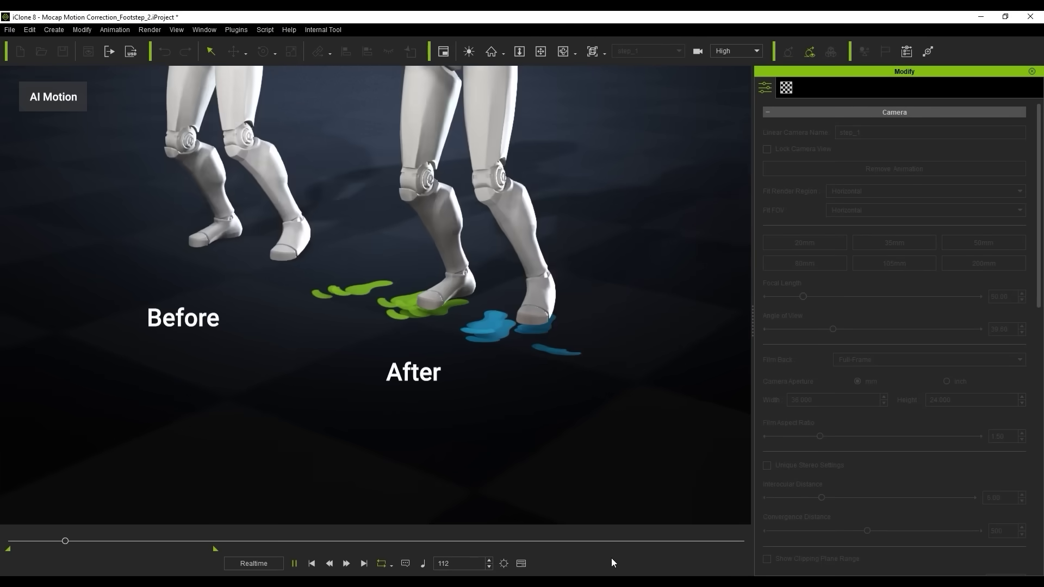